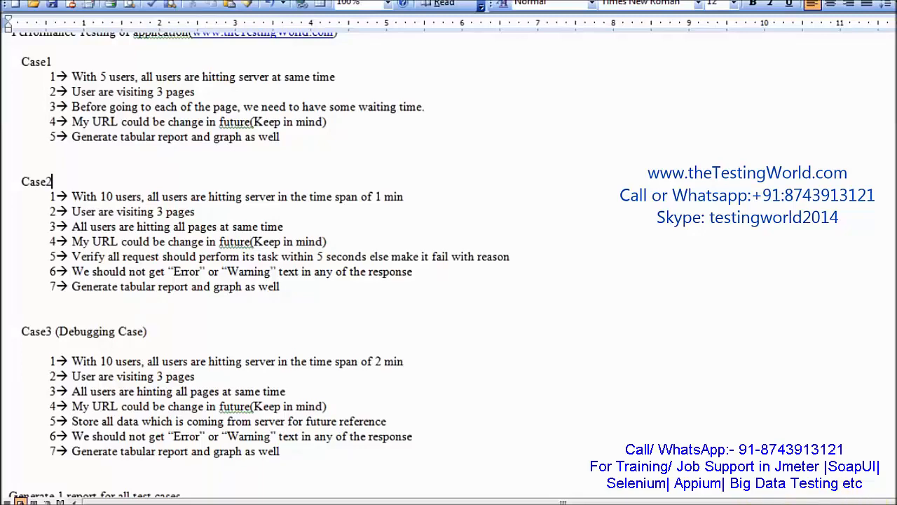
# Step: Switch to JMeter, collapse TestCase-2, and add a thread group named TestCase3 to the Test Plan
pyautogui.click(800, 502)
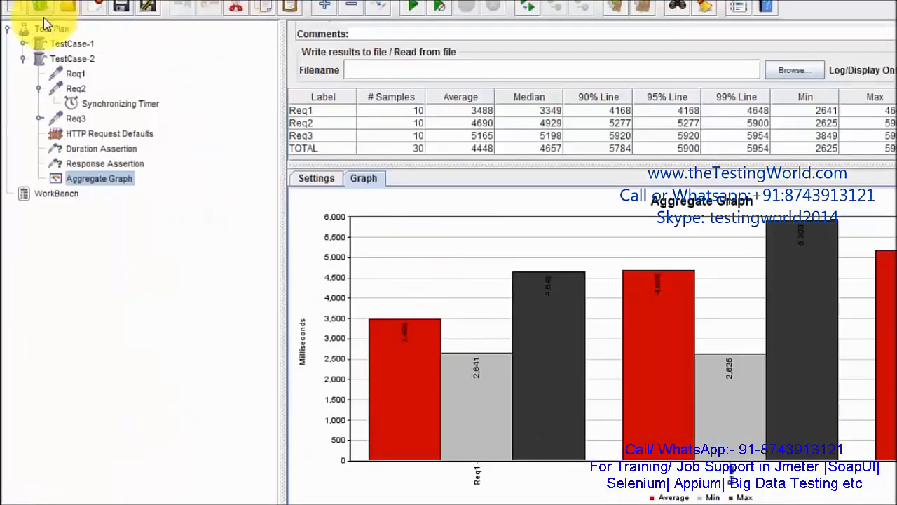
pyautogui.click(22, 58)
pyautogui.click(51, 31)
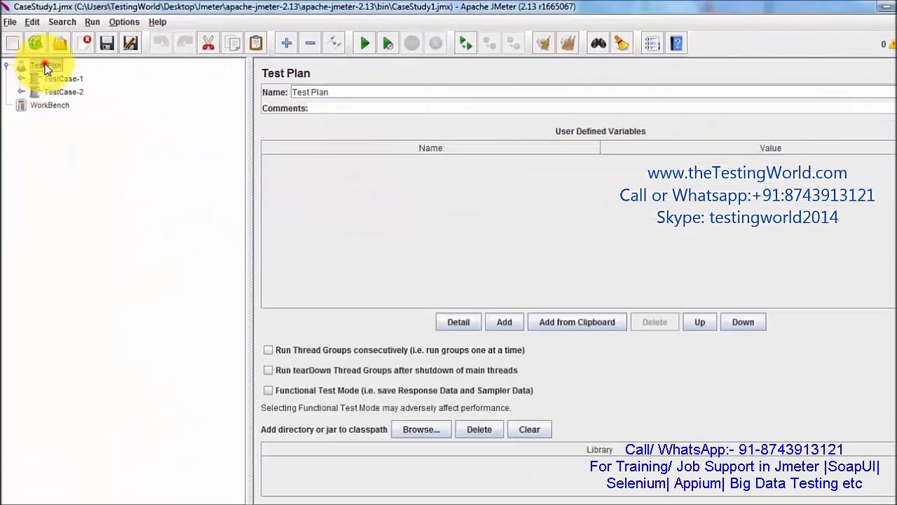
pyautogui.rightClick(46, 68)
pyautogui.moveTo(63, 72)
pyautogui.moveTo(223, 72)
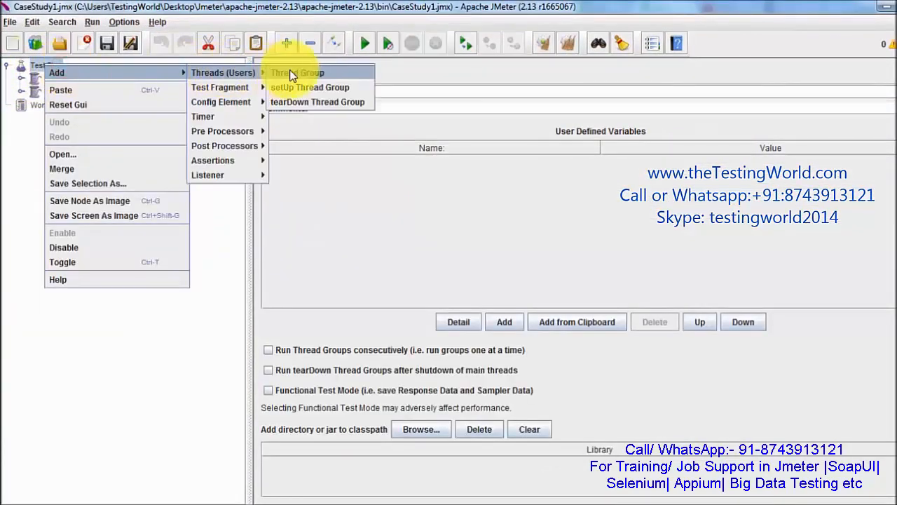
pyautogui.click(294, 73)
pyautogui.tripleClick(389, 91)
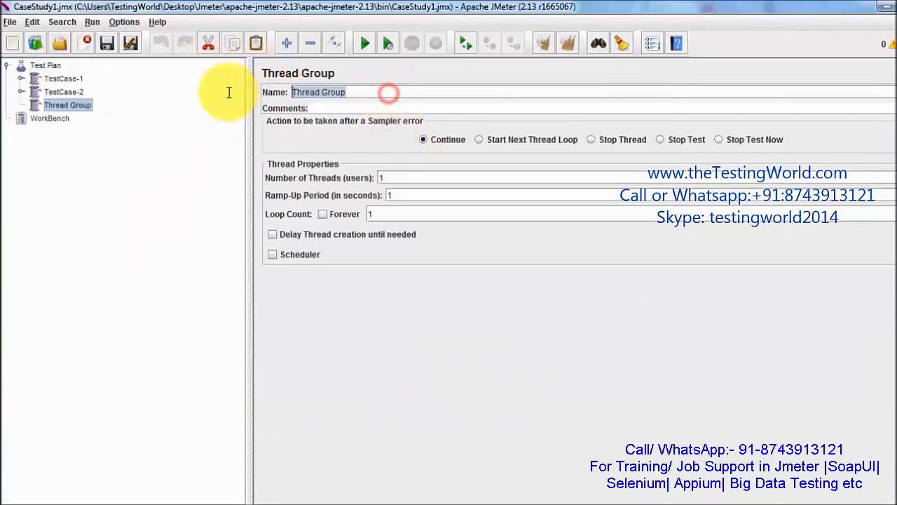
pyautogui.write('Tes')
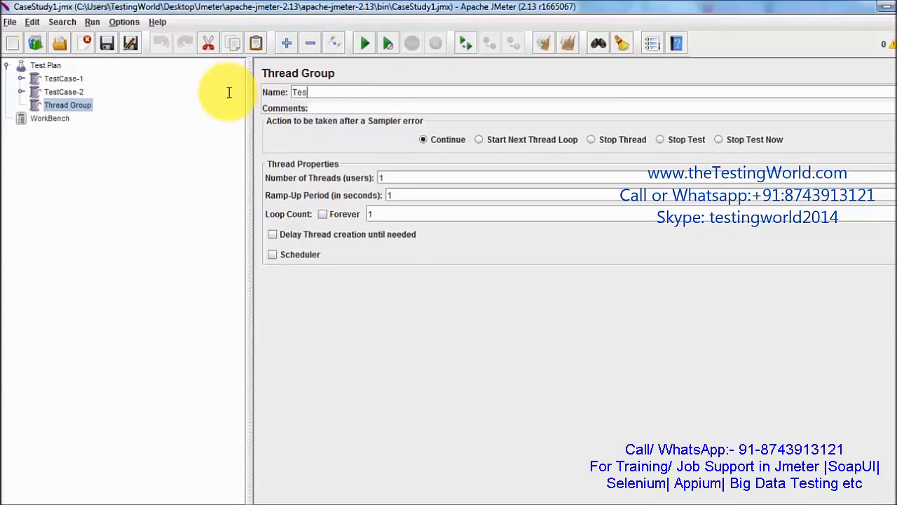
pyautogui.write('tCase3')
# Step: Set TestCase3's number of threads to 10 and its ramp-up period to 120 seconds
pyautogui.click(408, 173)
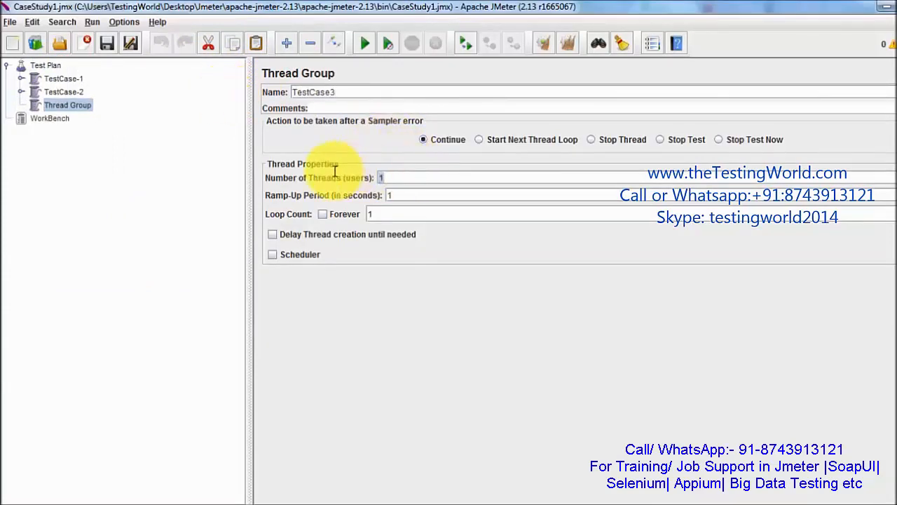
pyautogui.write('0')
pyautogui.click(397, 199)
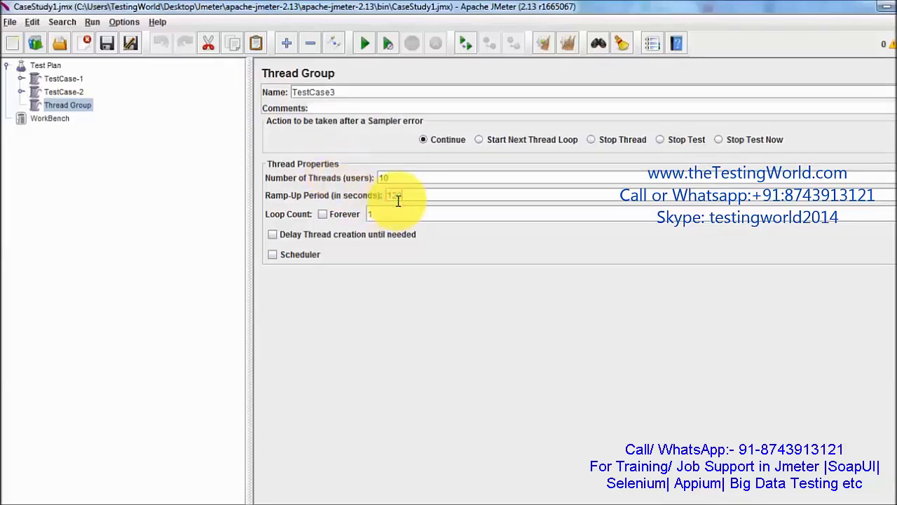
pyautogui.write('120')
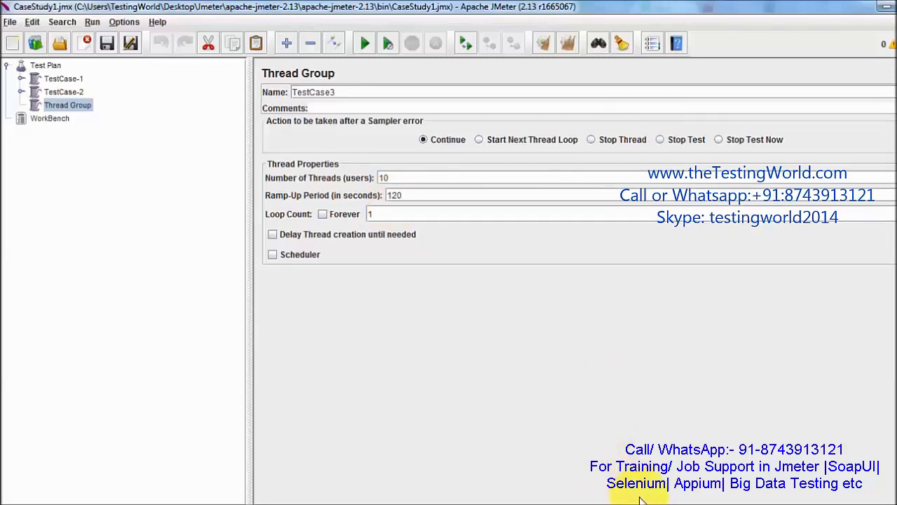
# Step: Switch to the Word document and review the Case3 requirements on visited pages and the changeable URL
pyautogui.moveTo(640, 500)
pyautogui.click(661, 477)
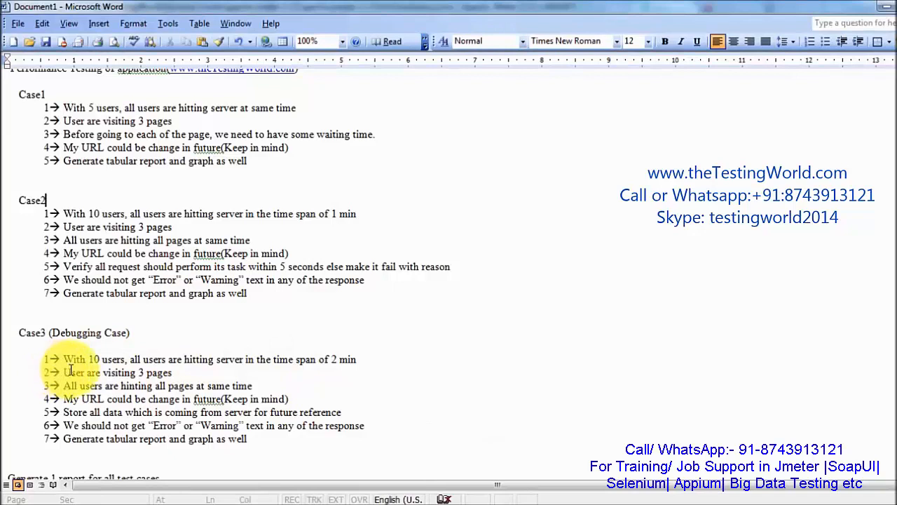
pyautogui.moveTo(71, 372); pyautogui.dragTo(157, 372)
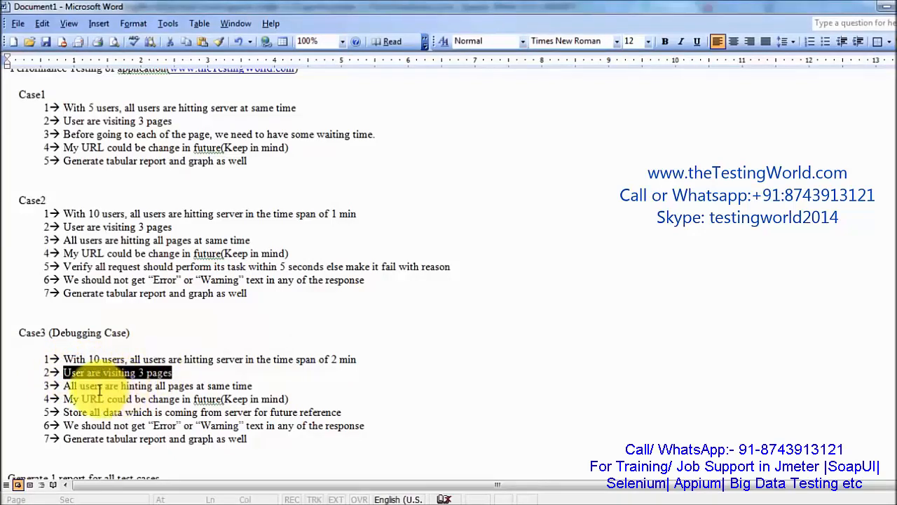
pyautogui.moveTo(62, 398); pyautogui.dragTo(291, 397)
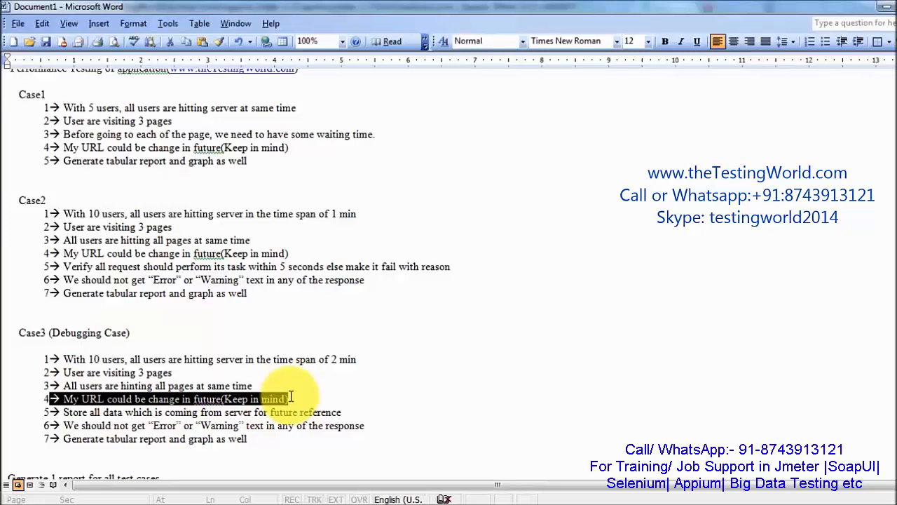
# Step: Switch back to JMeter and add an HTTP Request sampler named Req1 under TestCase3
pyautogui.hotkey('alt', 'Tab')
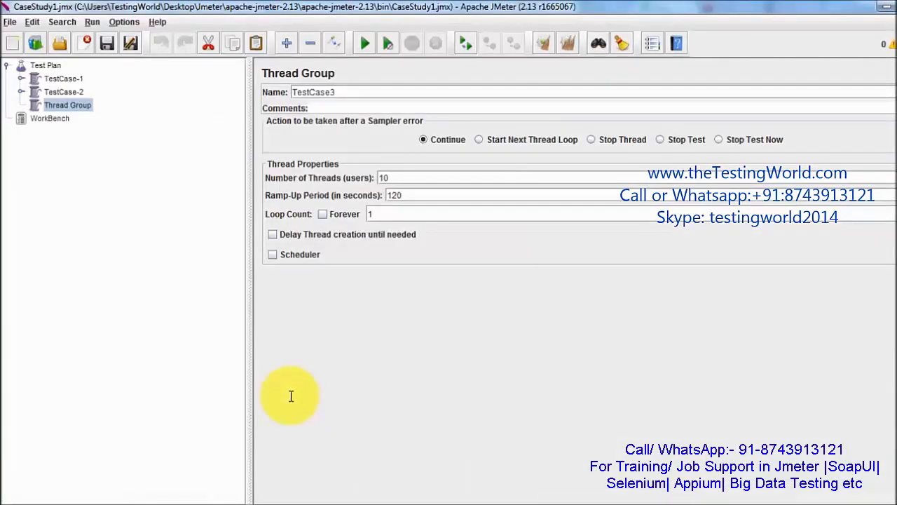
pyautogui.click(82, 106)
pyautogui.rightClick(82, 106)
pyautogui.moveTo(140, 117)
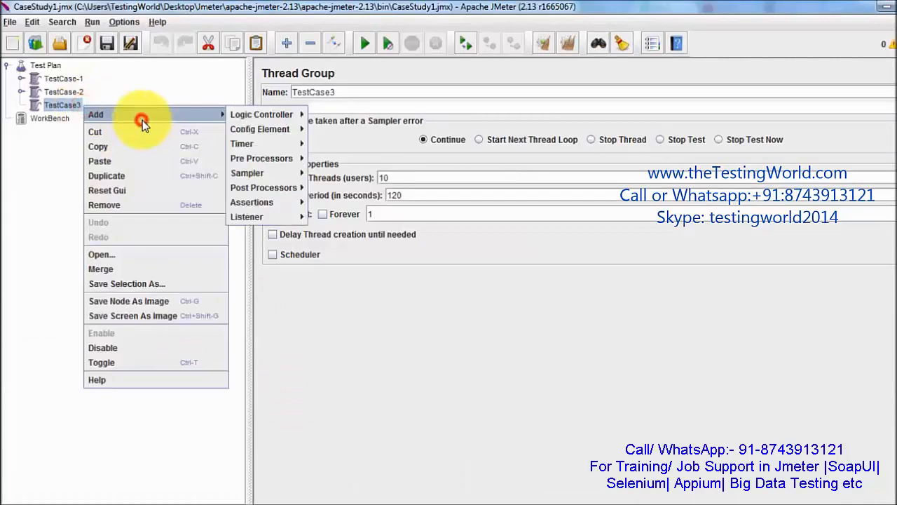
pyautogui.click(298, 173)
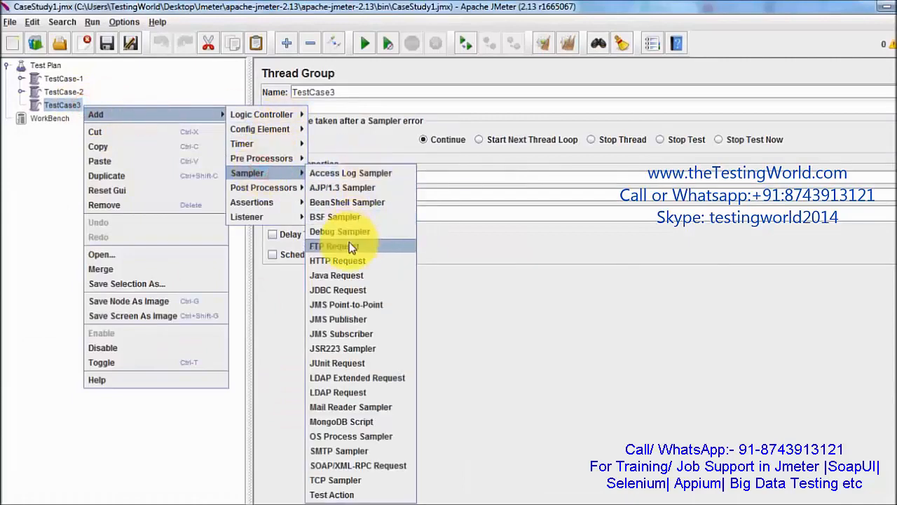
pyautogui.click(345, 261)
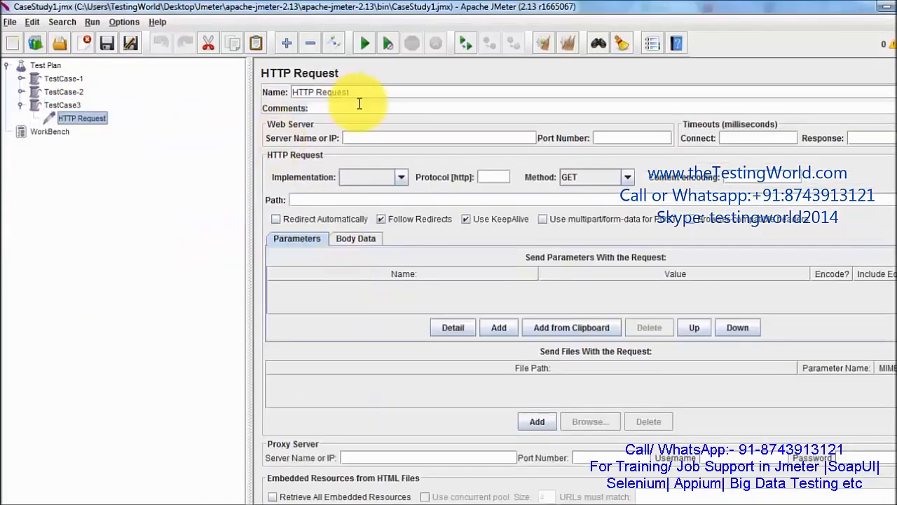
pyautogui.moveTo(364, 96); pyautogui.dragTo(257, 70)
pyautogui.press('BackSpace')
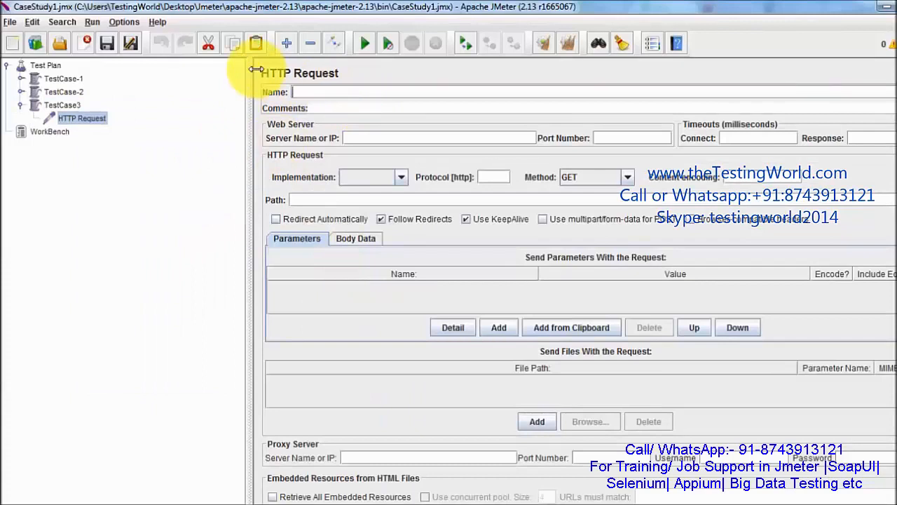
pyautogui.write('Re1')
pyautogui.press('BackSpace')
pyautogui.write('q1')
# Step: Add a second HTTP Request sampler under TestCase3 and name it Req-2
pyautogui.click(58, 106)
pyautogui.rightClick(62, 109)
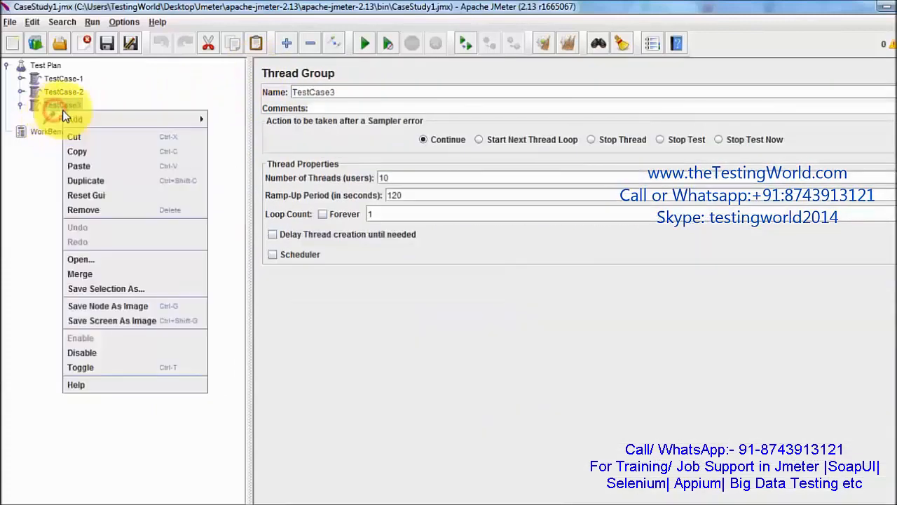
pyautogui.moveTo(142, 121)
pyautogui.moveTo(233, 177)
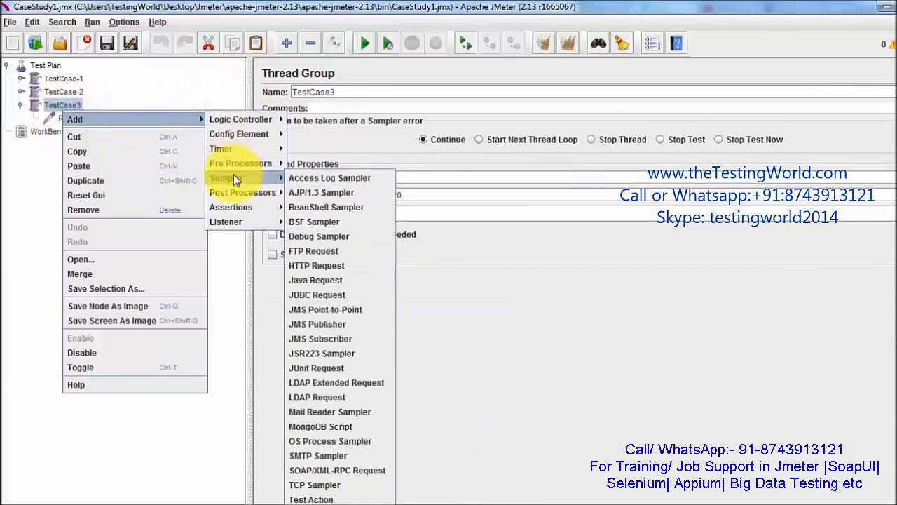
pyautogui.click(329, 270)
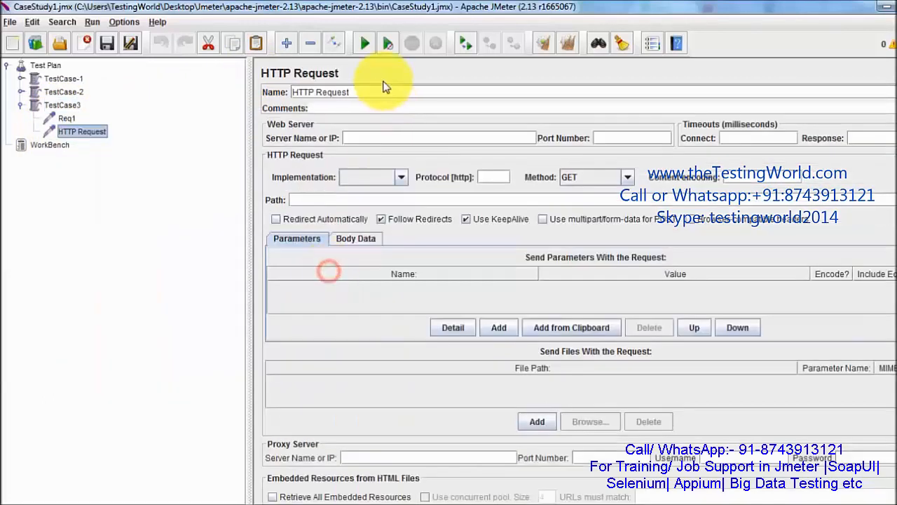
pyautogui.moveTo(375, 92); pyautogui.dragTo(147, 83)
pyautogui.write('Req-2')
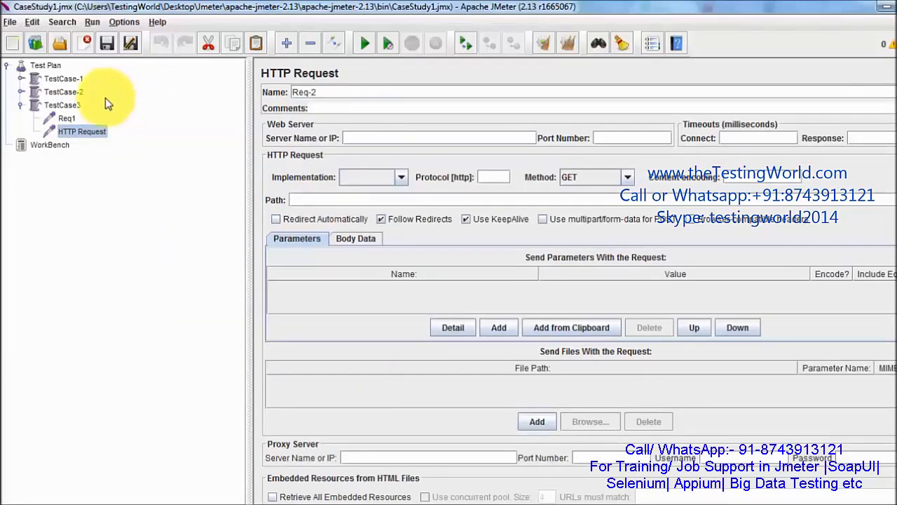
# Step: Rename TestCase3's second HTTP request as Req2, without the hyphen
pyautogui.rightClick(77, 106)
pyautogui.moveTo(104, 115)
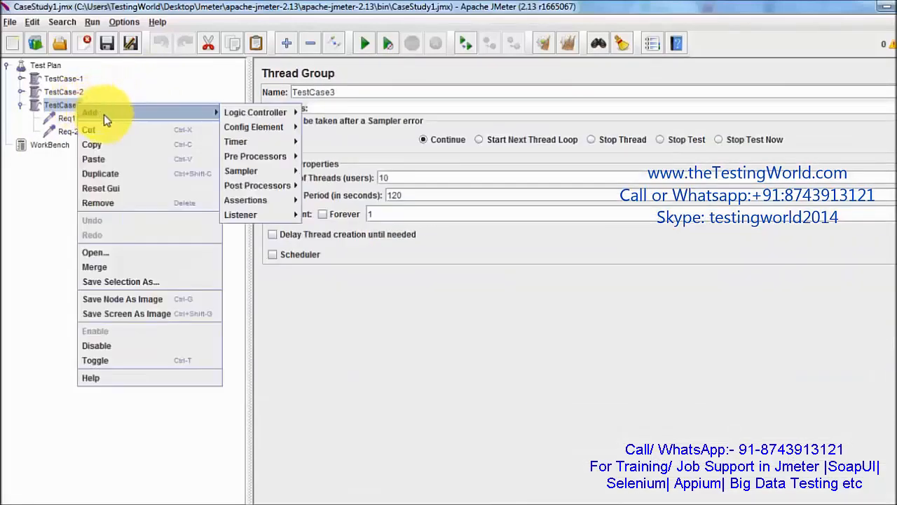
pyautogui.click(66, 131)
pyautogui.click(328, 87)
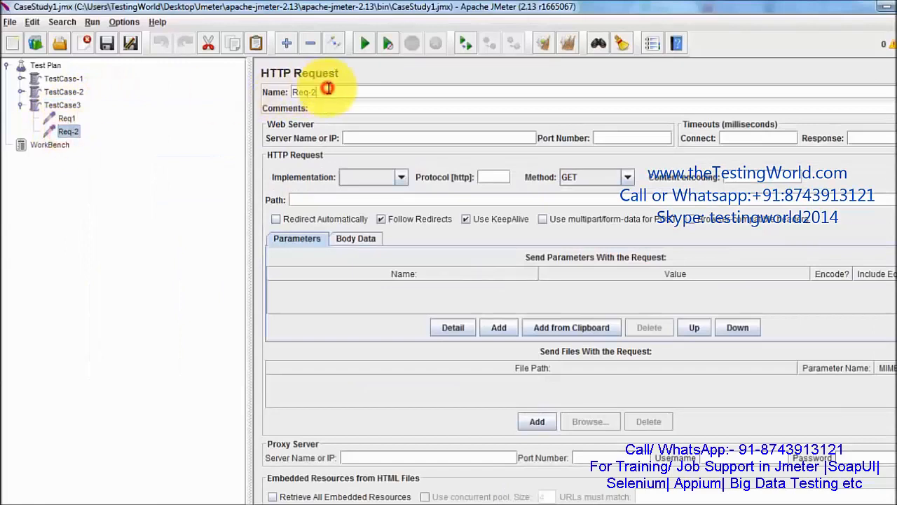
# Step: Add a third HTTP Request sampler under TestCase3 and name it Req3
pyautogui.click(64, 107)
pyautogui.rightClick(63, 107)
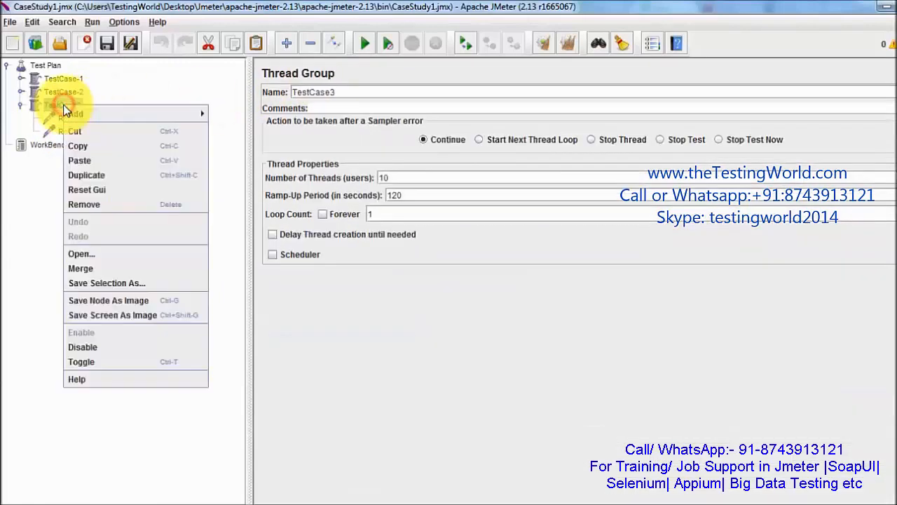
pyautogui.moveTo(114, 113)
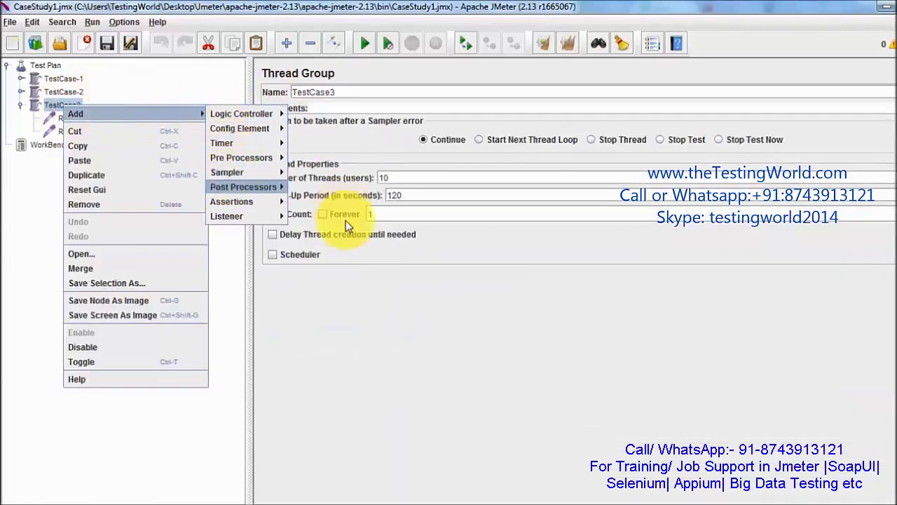
pyautogui.moveTo(273, 174)
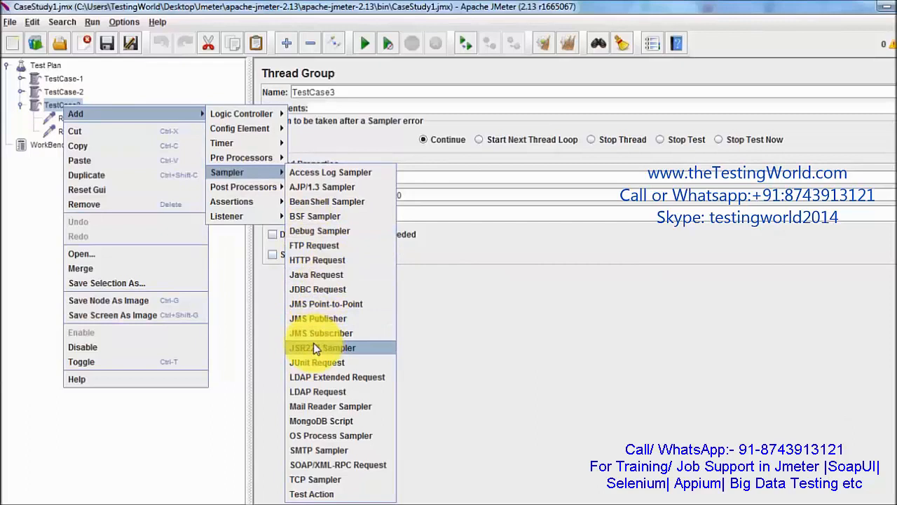
pyautogui.click(339, 261)
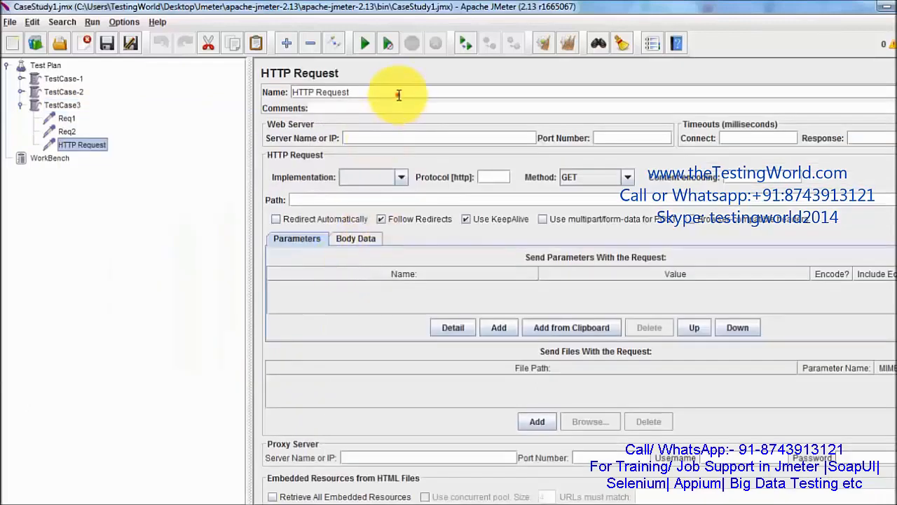
pyautogui.moveTo(400, 91); pyautogui.dragTo(260, 83)
pyautogui.write('Req3')
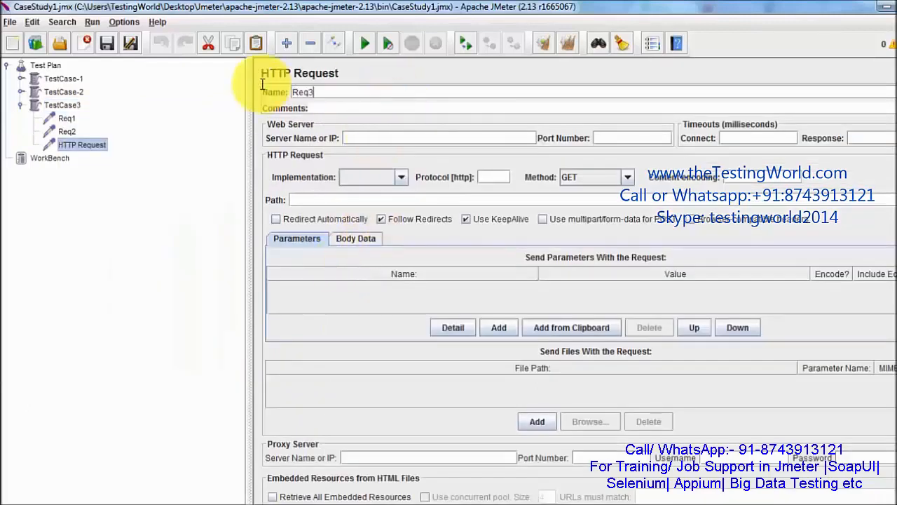
pyautogui.click(67, 105)
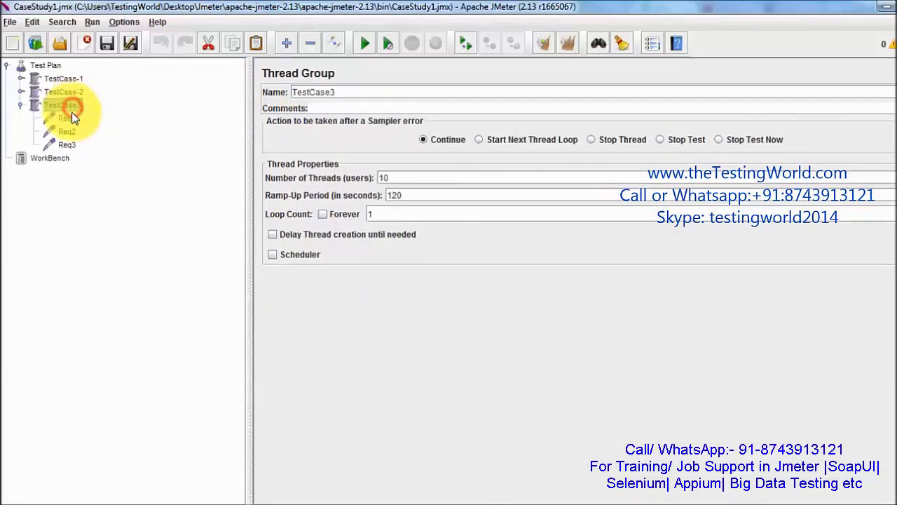
# Step: Switch to the Word document and check Case3's requirement about the URL changing in future
pyautogui.hotkey('alt', 'Tab')
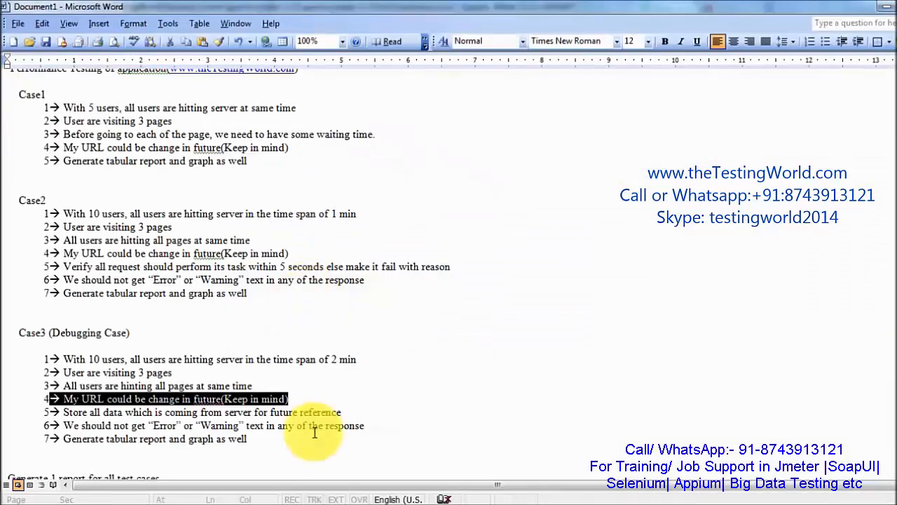
pyautogui.click(279, 418)
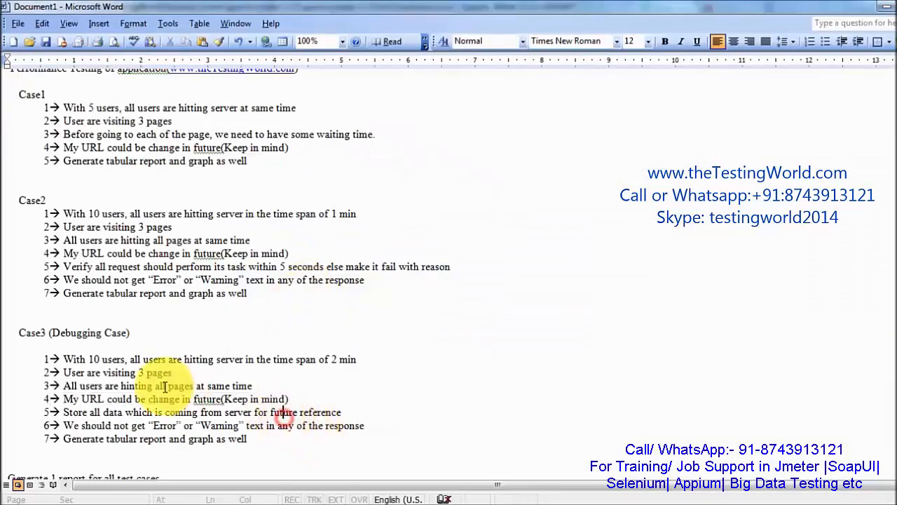
pyautogui.moveTo(58, 397); pyautogui.dragTo(298, 403)
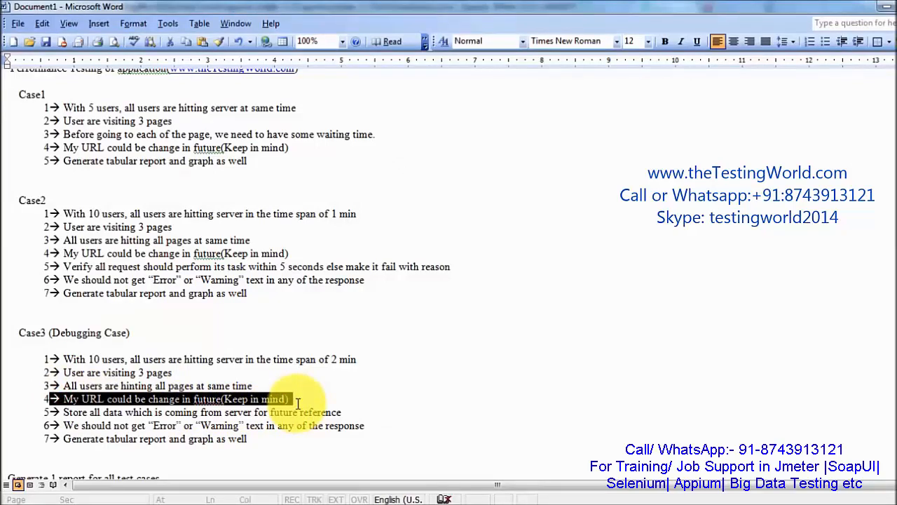
# Step: Switch back to JMeter and add a User Defined Variables config element under TestCase3
pyautogui.hotkey('alt', 'Tab')
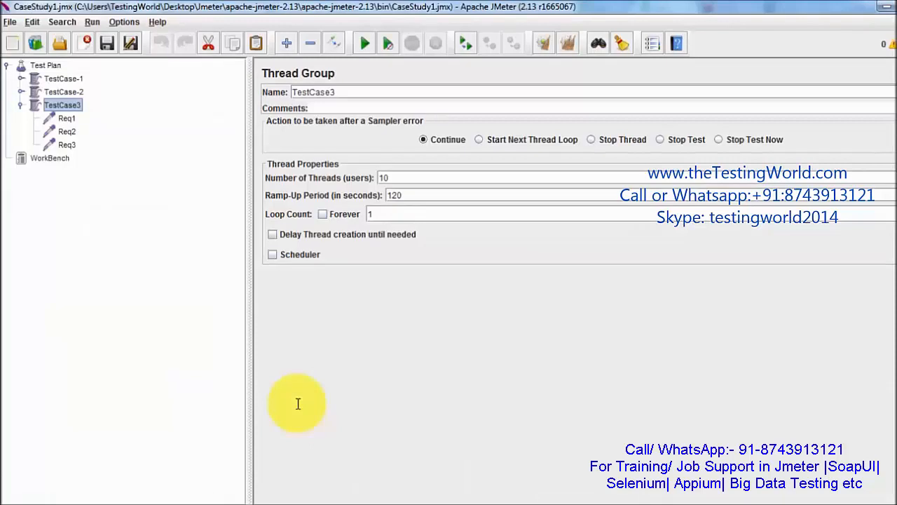
pyautogui.rightClick(73, 107)
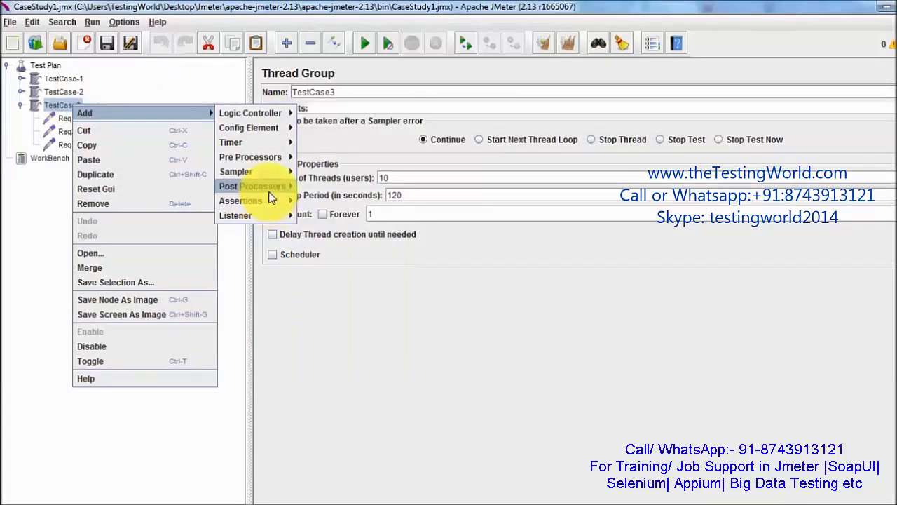
pyautogui.moveTo(284, 129)
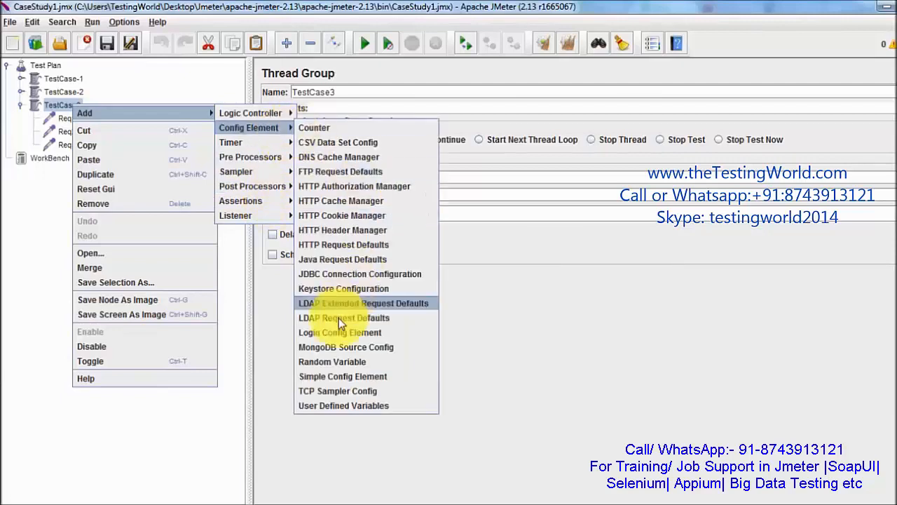
pyautogui.click(319, 404)
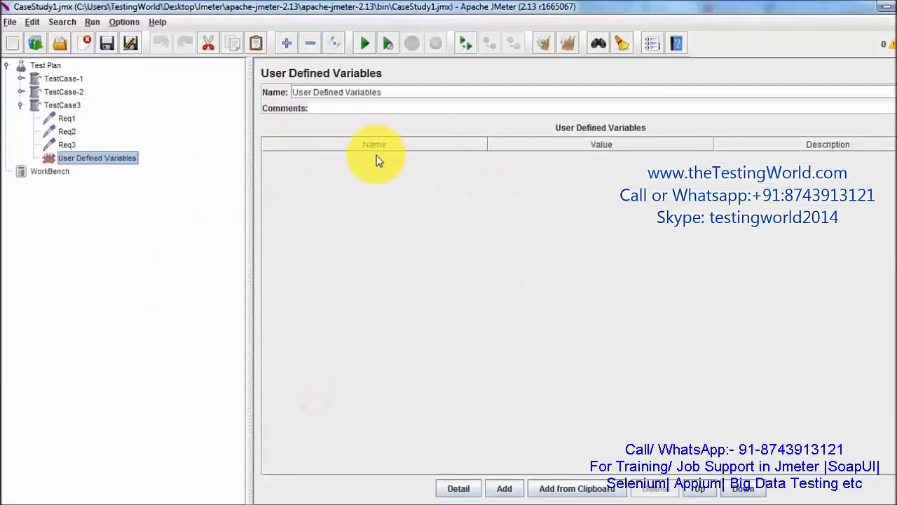
pyautogui.click(504, 489)
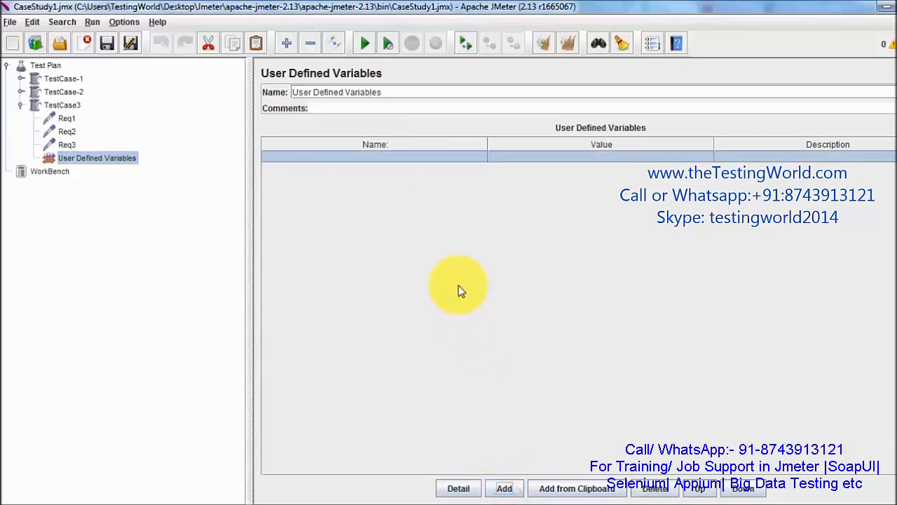
pyautogui.doubleClick(418, 155)
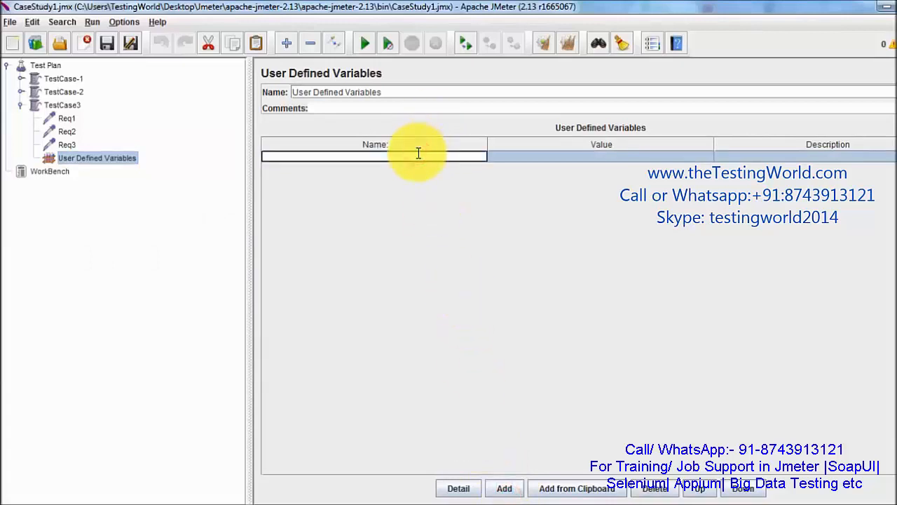
pyautogui.write('url')
pyautogui.press('Tab')
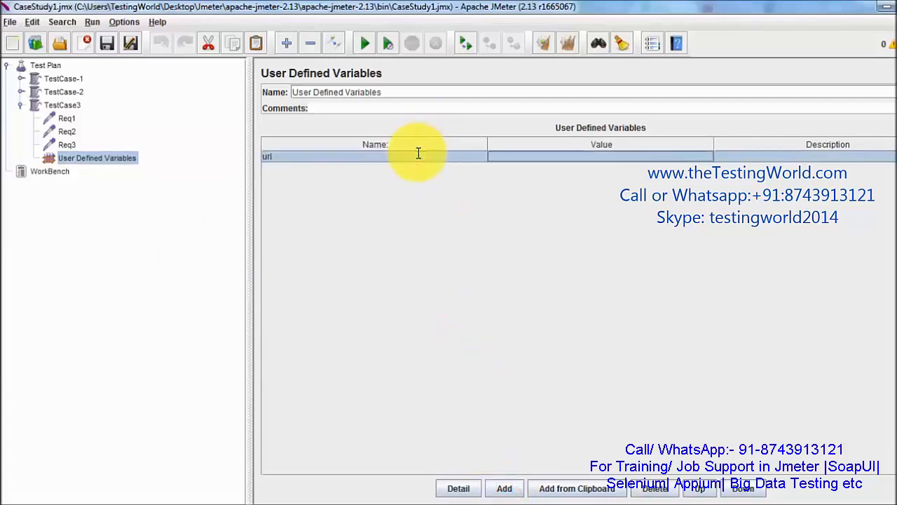
pyautogui.doubleClick(561, 157)
pyautogui.write('www')
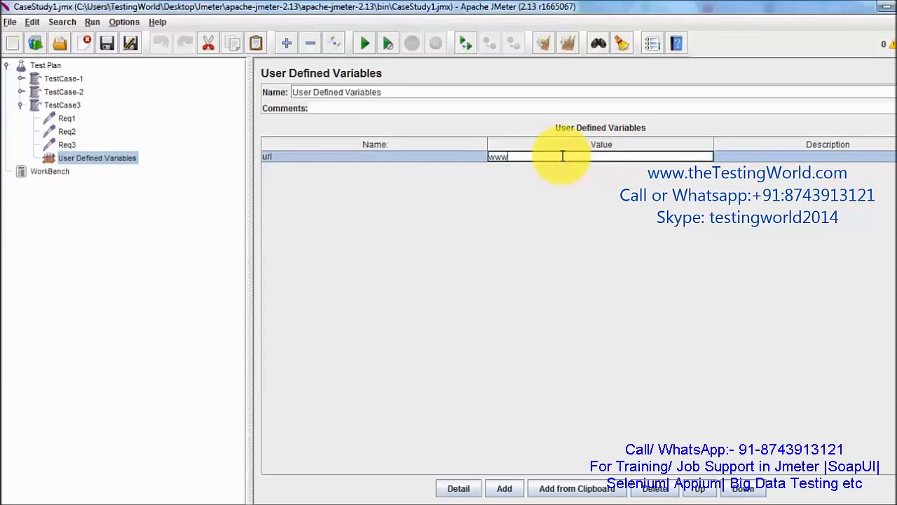
pyautogui.write('.theTestingWorld.com')
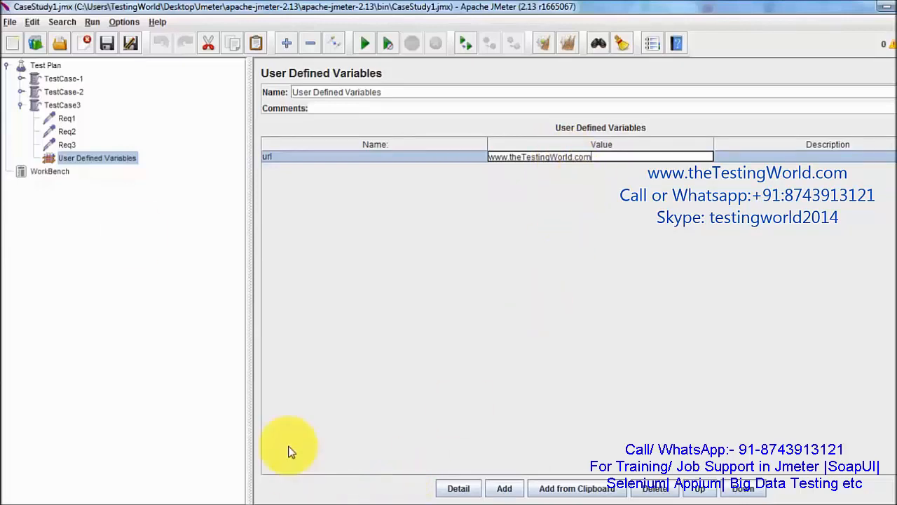
# Step: Set Req1's server name to the variable reference ${url} and check it against the User Defined Variables
pyautogui.click(67, 118)
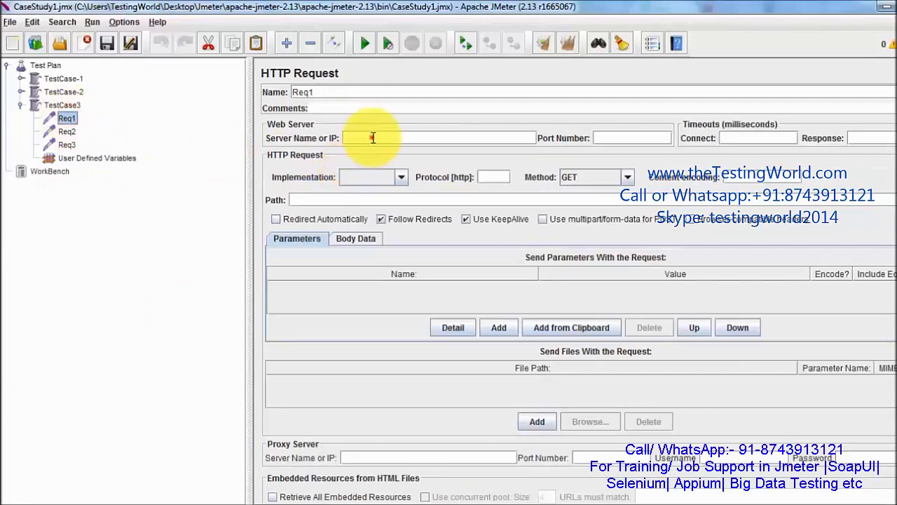
pyautogui.click(371, 137)
pyautogui.write('${')
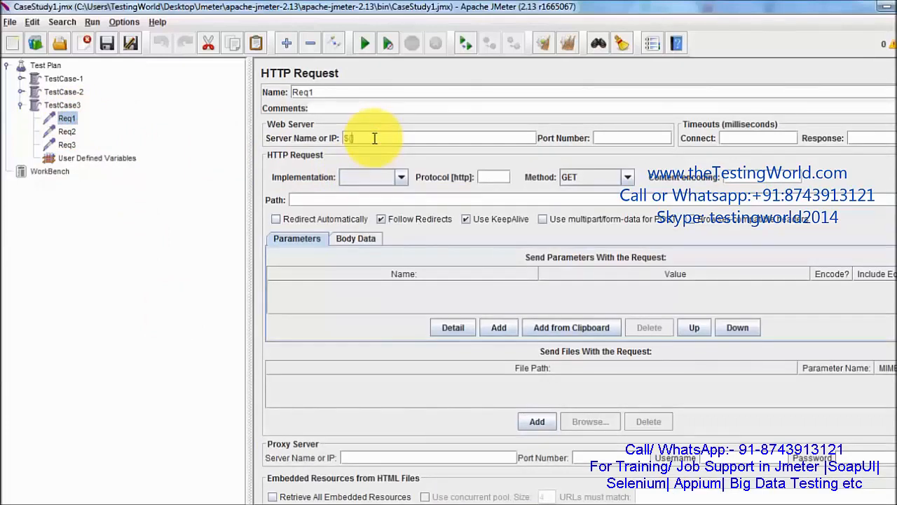
pyautogui.write('url')
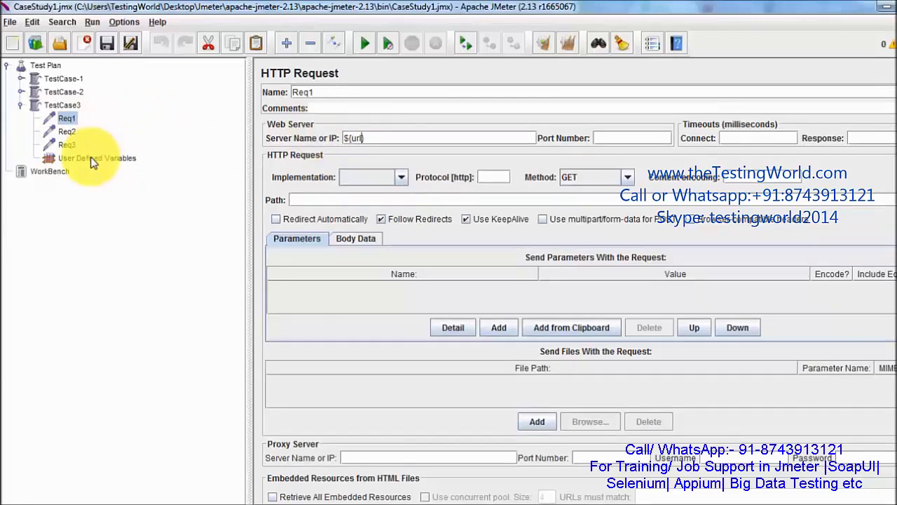
pyautogui.moveTo(382, 136); pyautogui.dragTo(347, 136)
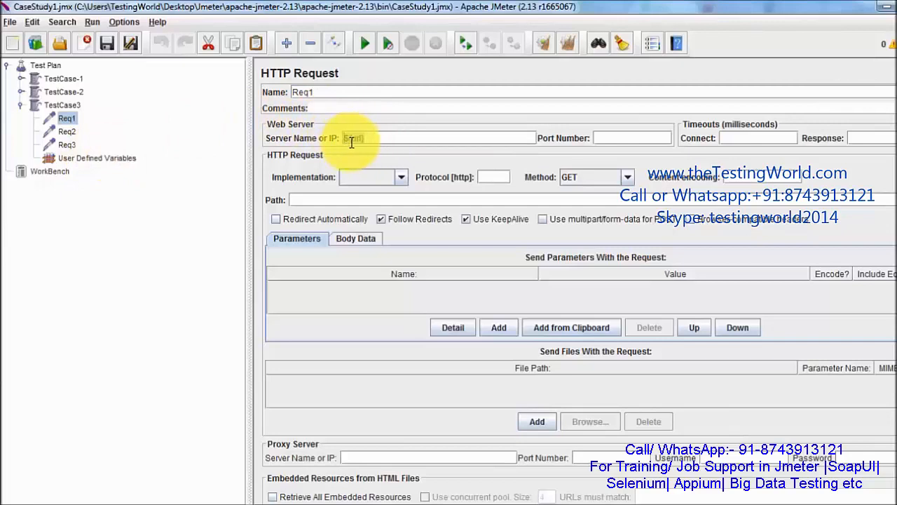
pyautogui.click(351, 140)
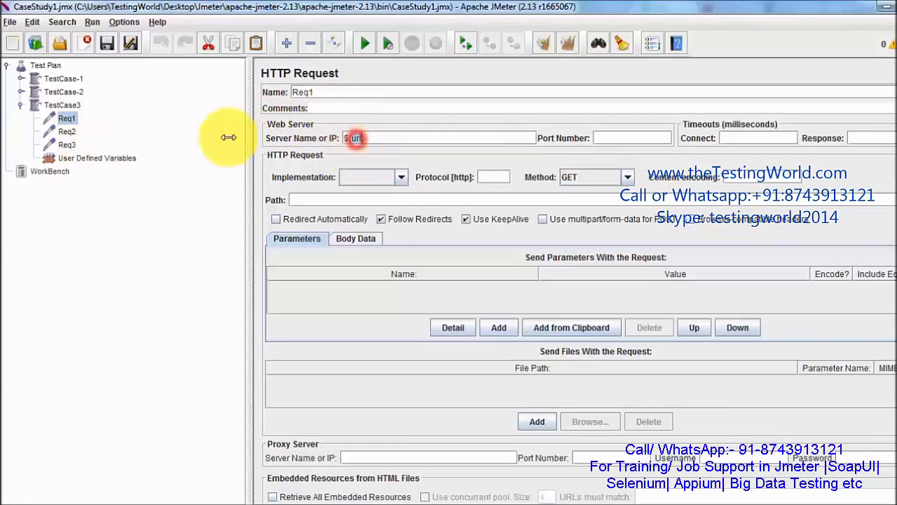
pyautogui.click(128, 158)
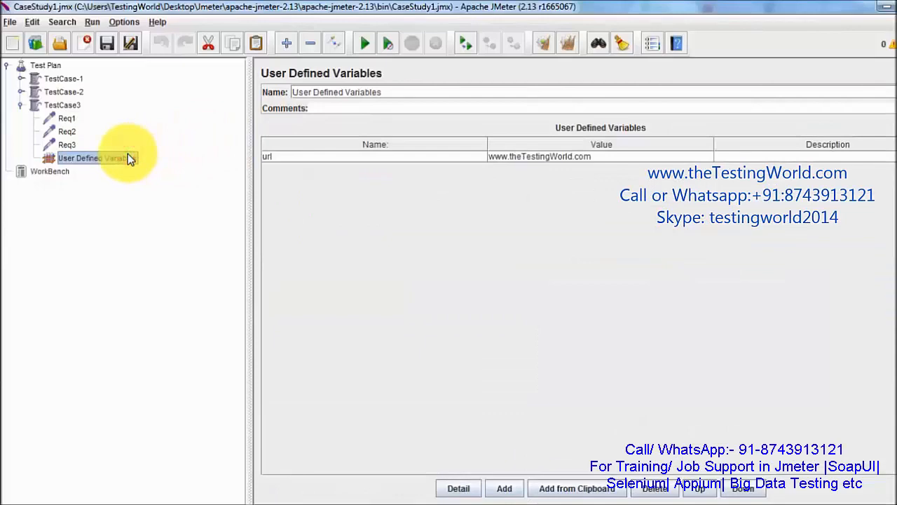
# Step: Open Req2, switch to the browser and copy the path /category/docs/soapui/ from the SoapUI page's address
pyautogui.click(67, 132)
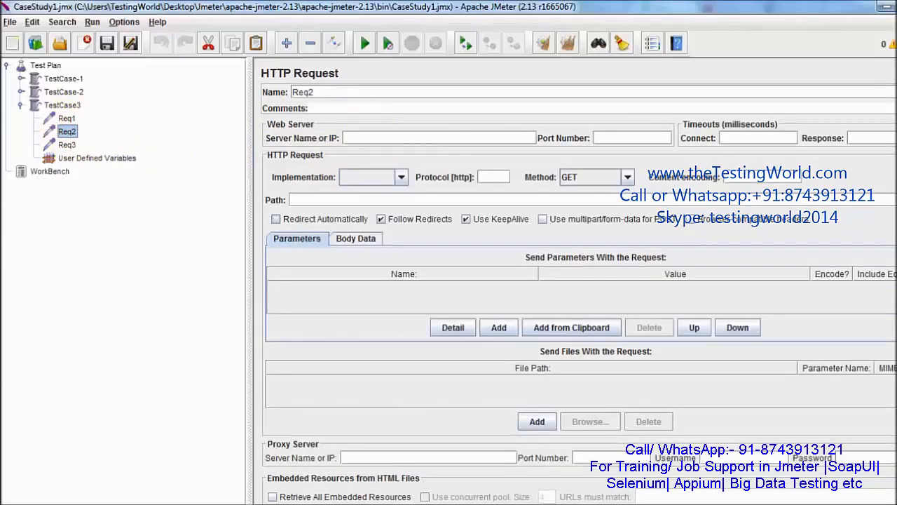
pyautogui.click(486, 504)
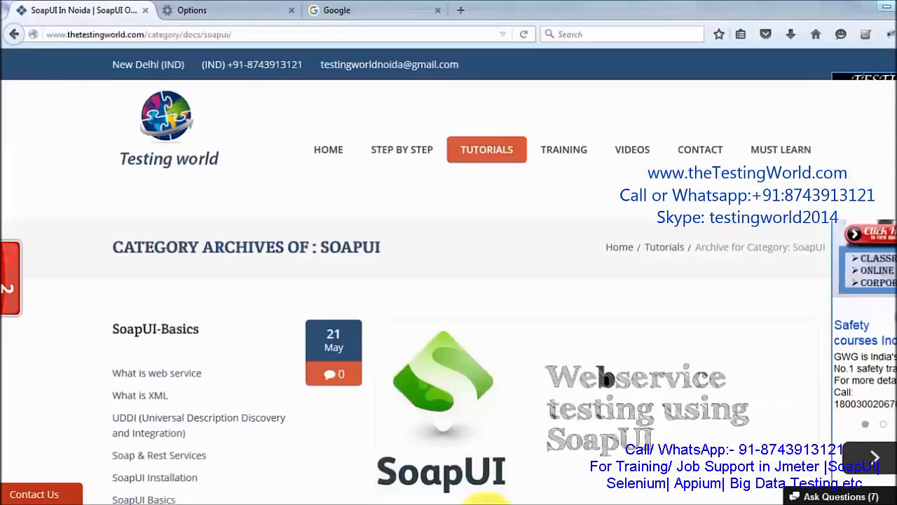
pyautogui.click(234, 33)
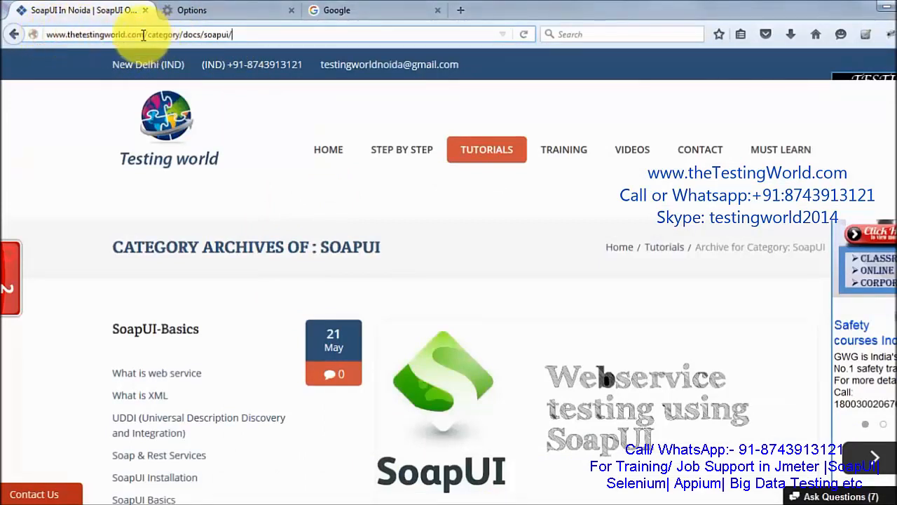
pyautogui.moveTo(143, 35); pyautogui.dragTo(281, 34)
pyautogui.hotkey('ctrl', 'c')
# Step: Switch back to JMeter and set Req2's server name to ${url}/category/docs/soapui/
pyautogui.hotkey('alt', 'Tab')
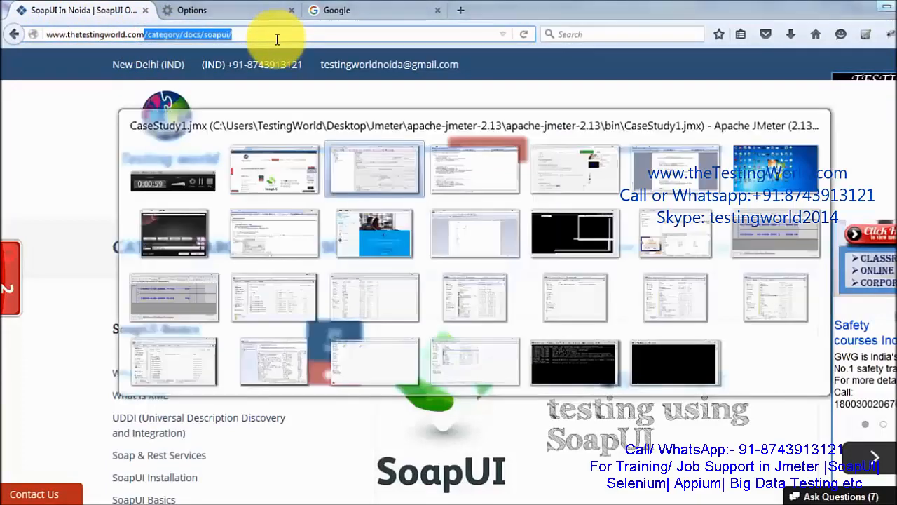
pyautogui.click(397, 135)
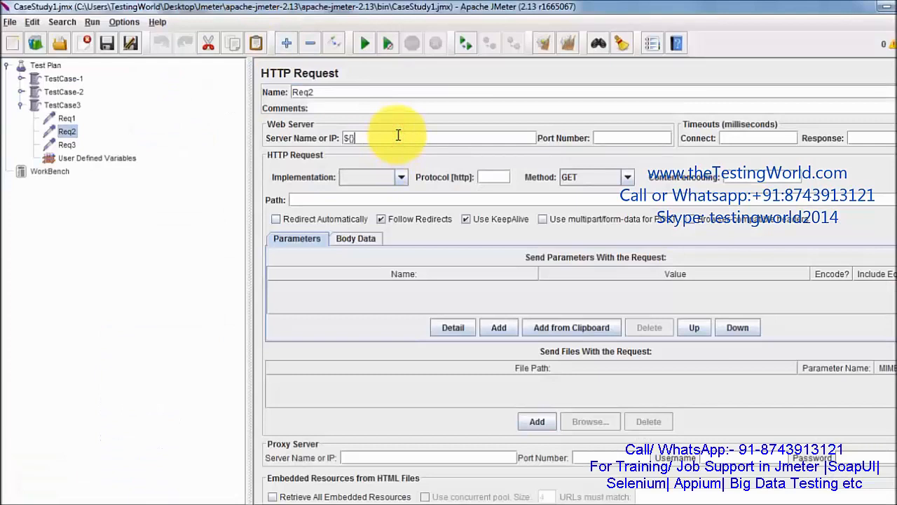
pyautogui.write('${}')
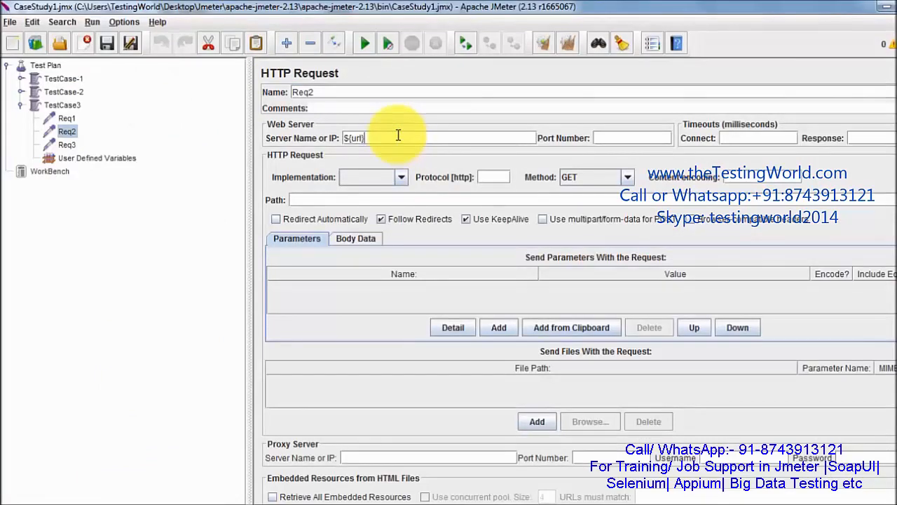
pyautogui.hotkey('ctrl', 'v')
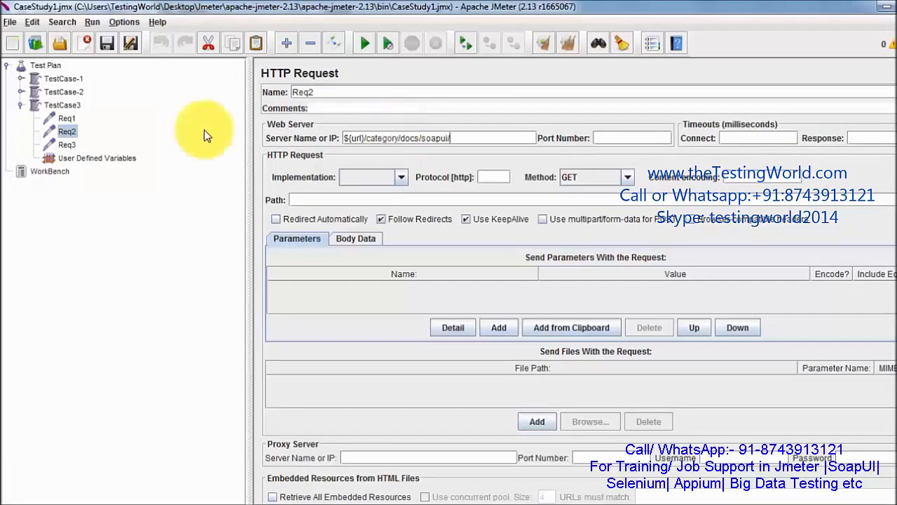
# Step: Open Req3, switch to the browser, load the Unix / Linux for Testers page and copy its path /category/must-learn/unix-linux/
pyautogui.click(68, 145)
pyautogui.rightClick(67, 145)
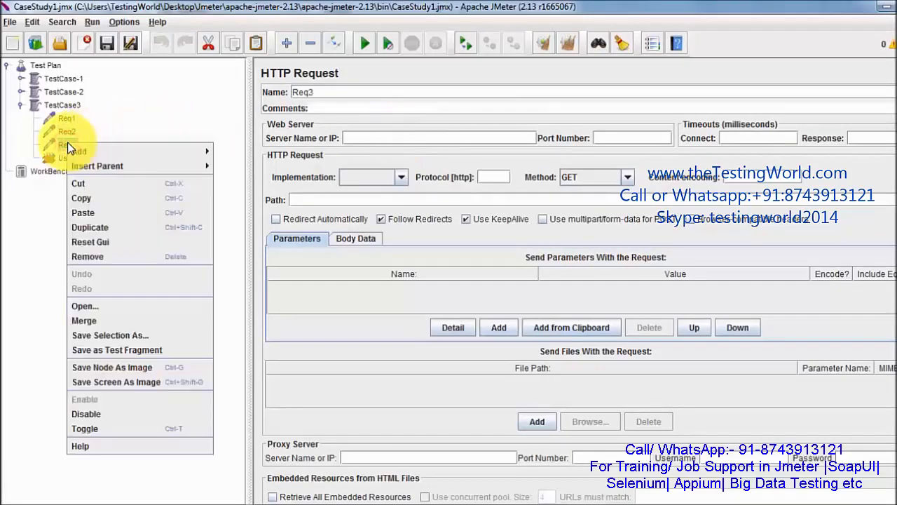
pyautogui.moveTo(120, 153)
pyautogui.hotkey('alt', 'Tab')
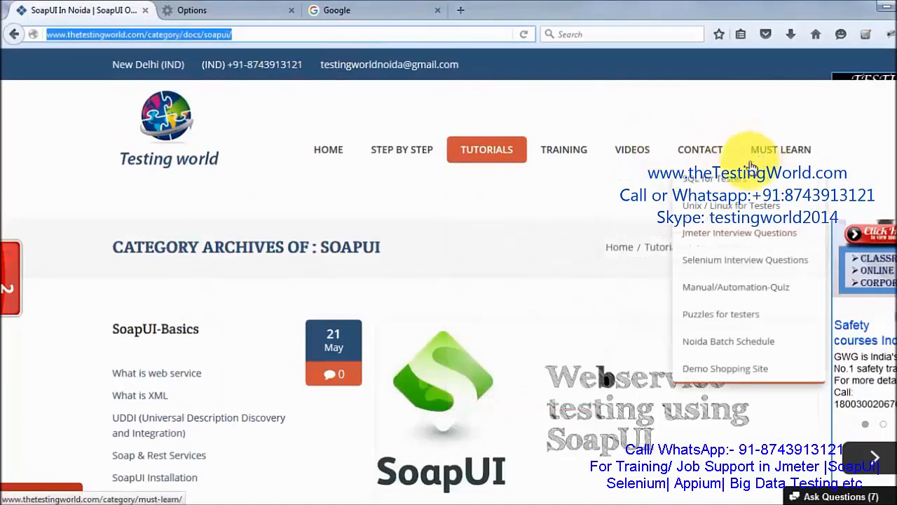
pyautogui.click(771, 150)
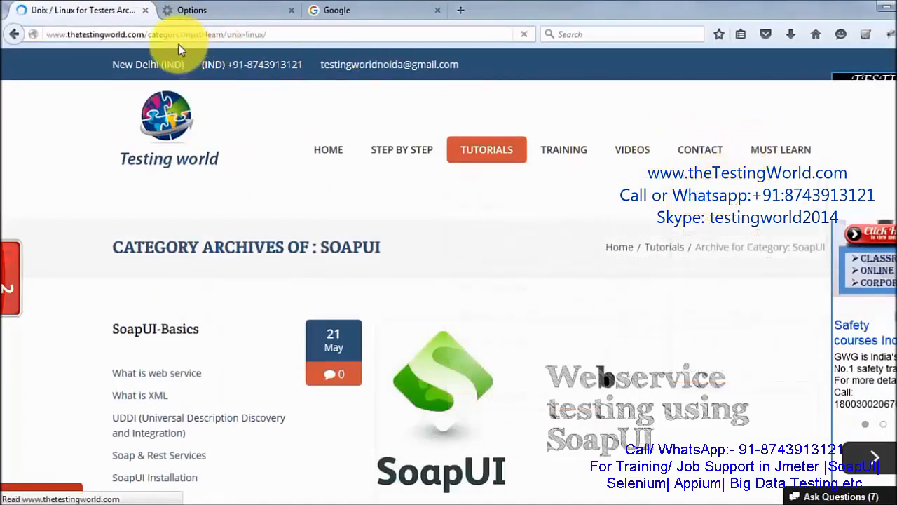
pyautogui.moveTo(145, 33); pyautogui.dragTo(313, 34)
pyautogui.hotkey('ctrl', 'c')
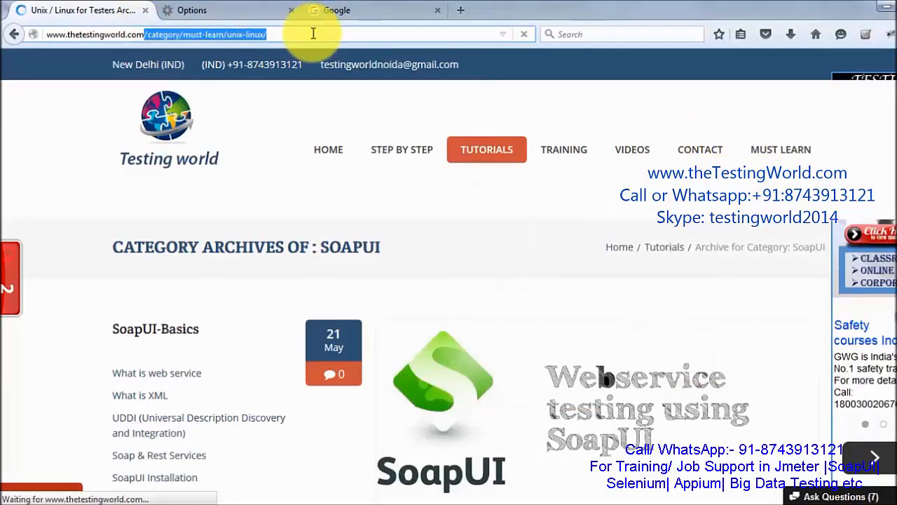
# Step: Switch back to JMeter and set Req3's server name to ${url}/category/must-learn/unix-linux/
pyautogui.hotkey('alt', 'Tab')
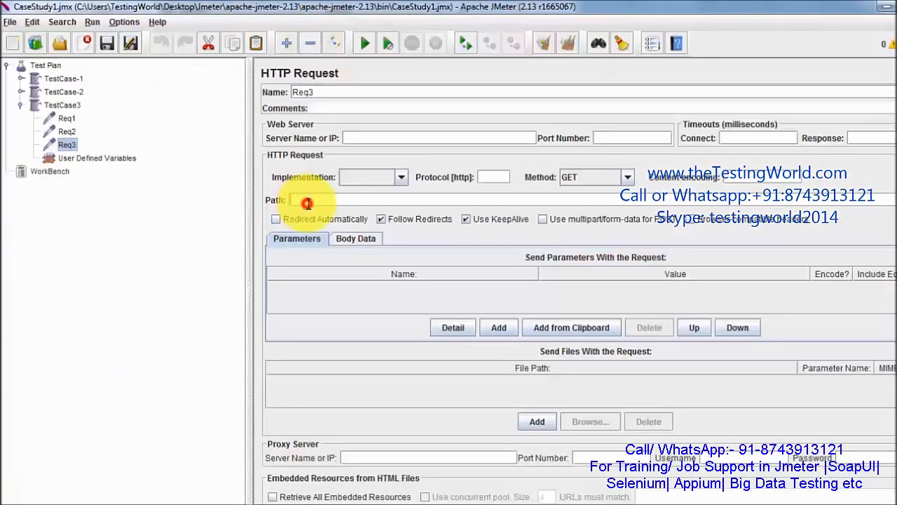
pyautogui.click(411, 135)
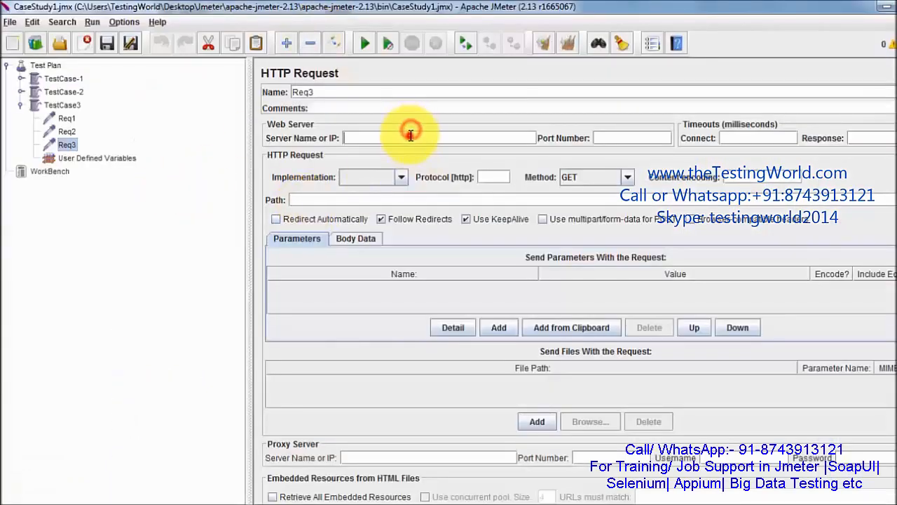
pyautogui.write('40')
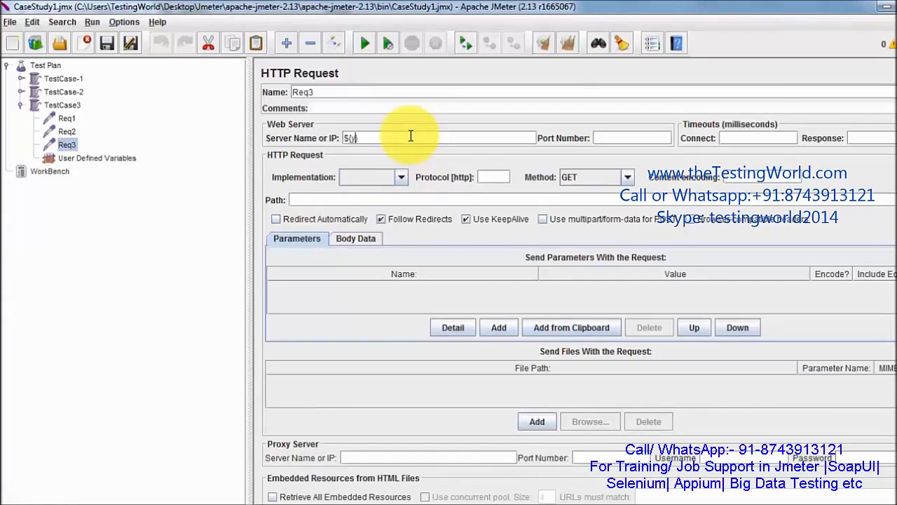
pyautogui.hotkey('ctrl', 'v')
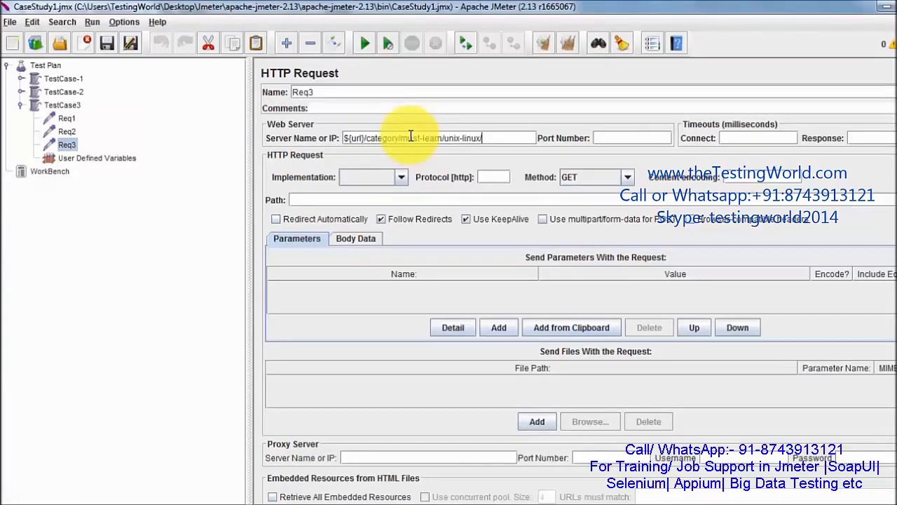
# Step: Add a View Results Tree listener to the TestCase3 thread group
pyautogui.click(87, 157)
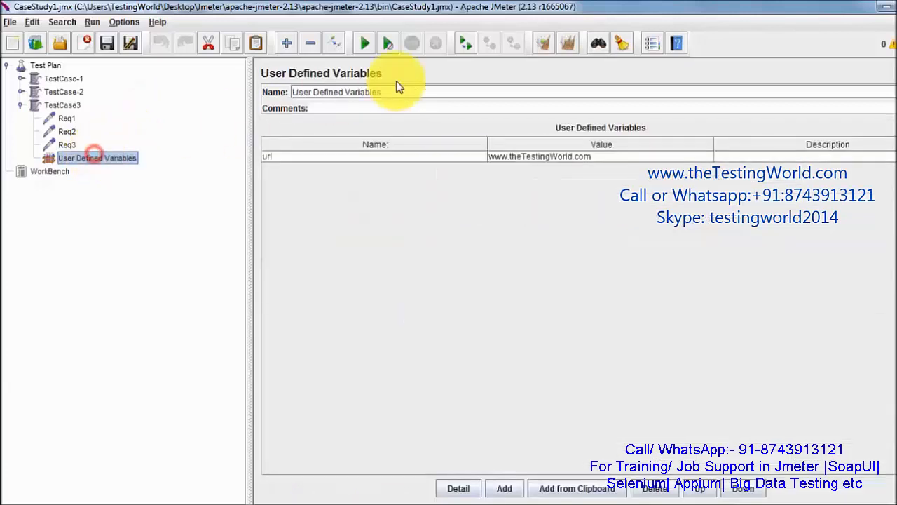
pyautogui.click(61, 105)
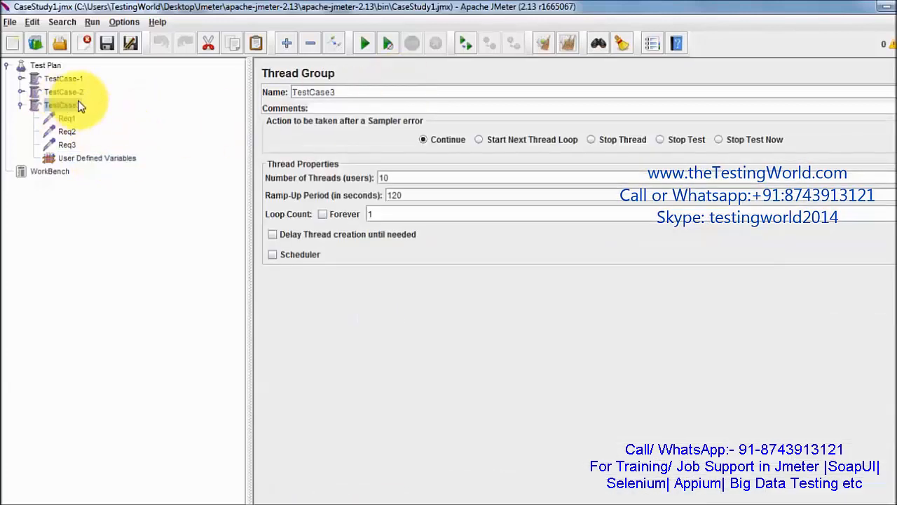
pyautogui.rightClick(79, 105)
pyautogui.moveTo(98, 110)
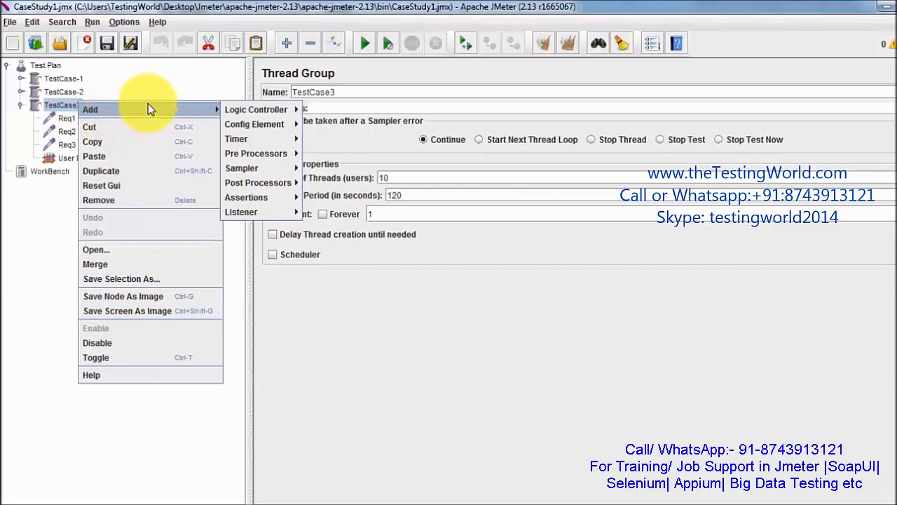
pyautogui.moveTo(245, 211)
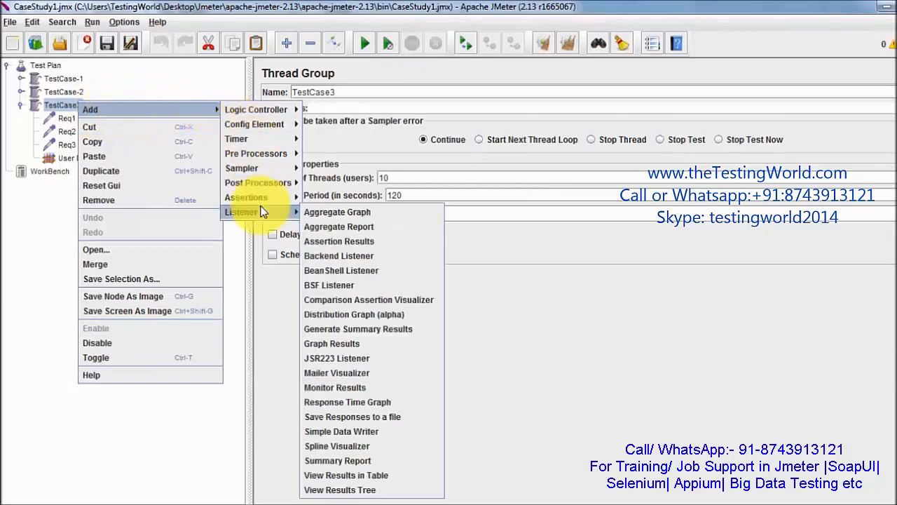
pyautogui.click(346, 491)
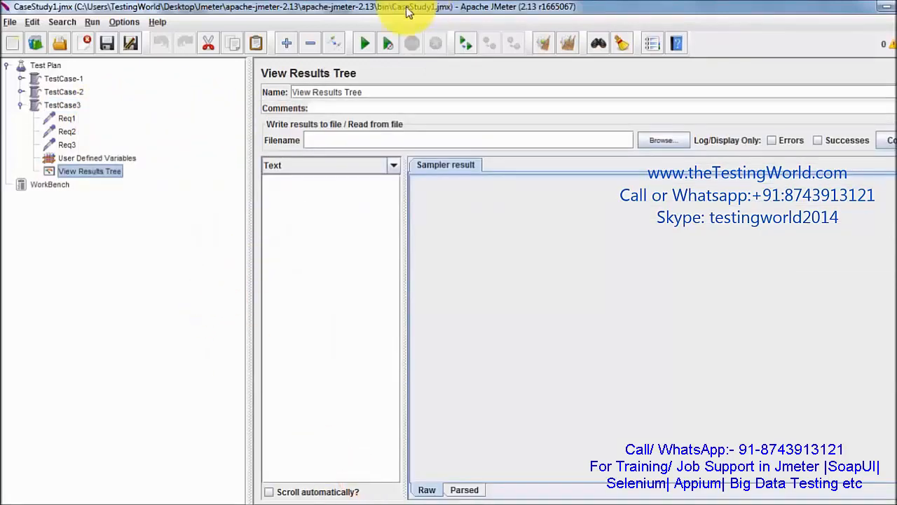
# Step: Run the test and inspect the request and response data of the first sub-result under Req1
pyautogui.click(366, 44)
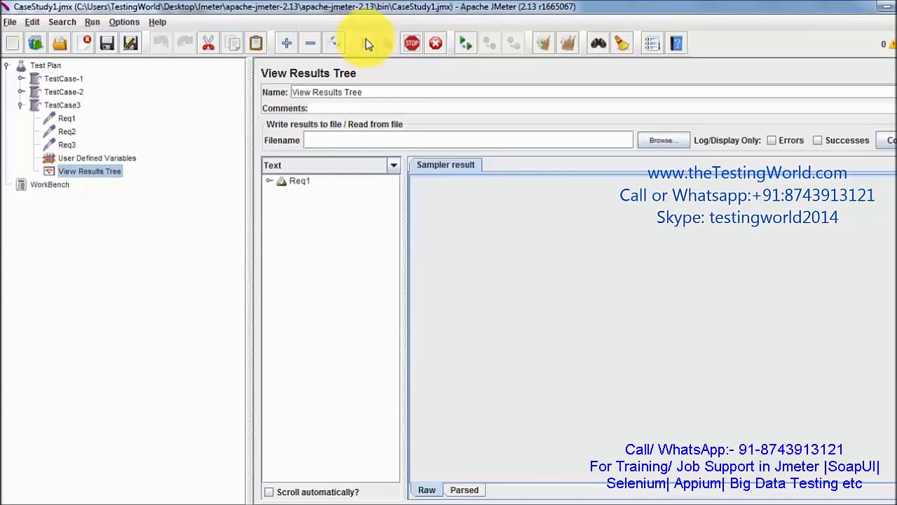
pyautogui.click(269, 181)
pyautogui.click(321, 192)
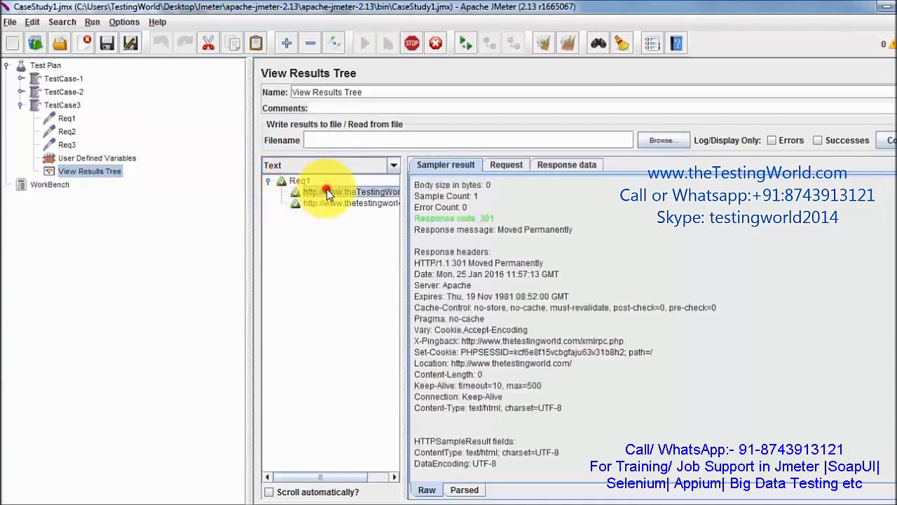
pyautogui.click(502, 167)
pyautogui.click(563, 163)
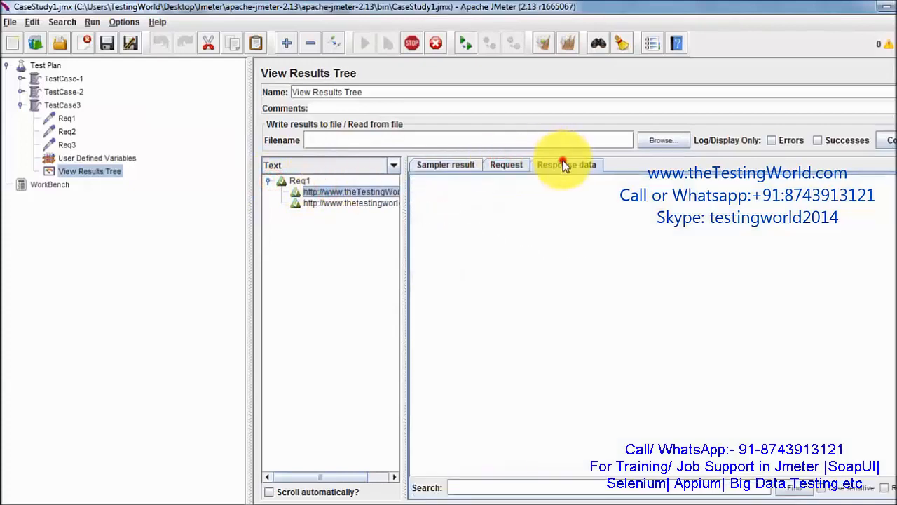
pyautogui.click(516, 165)
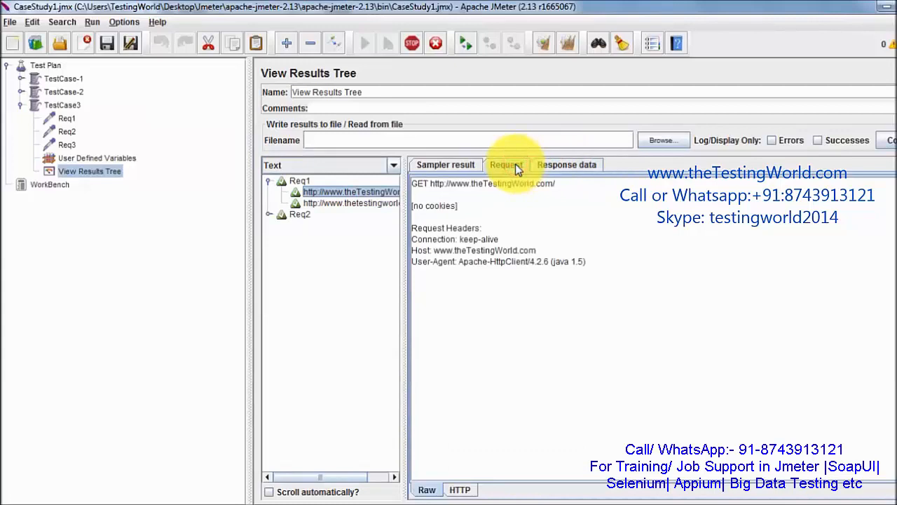
# Step: Inspect the request data of the first sub-result under Req2, highlight its URL, and collapse the Req1 and Req2 results
pyautogui.click(267, 214)
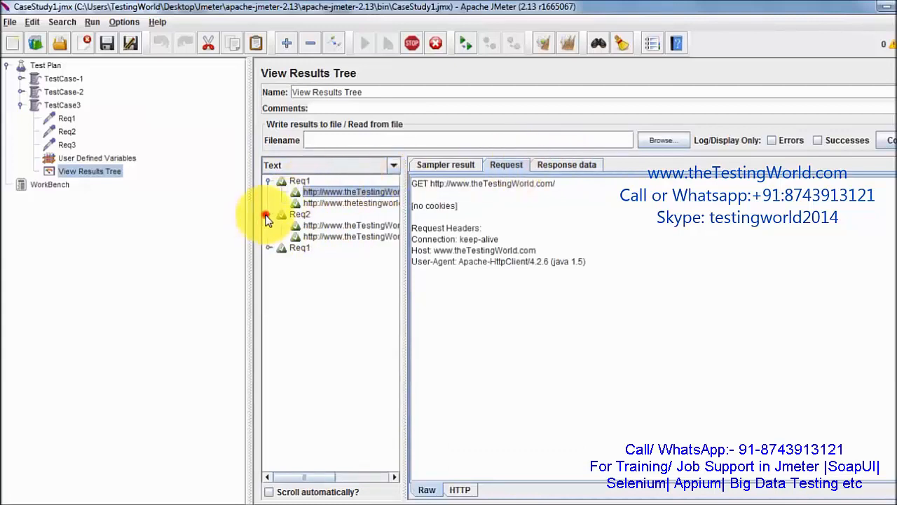
pyautogui.click(337, 226)
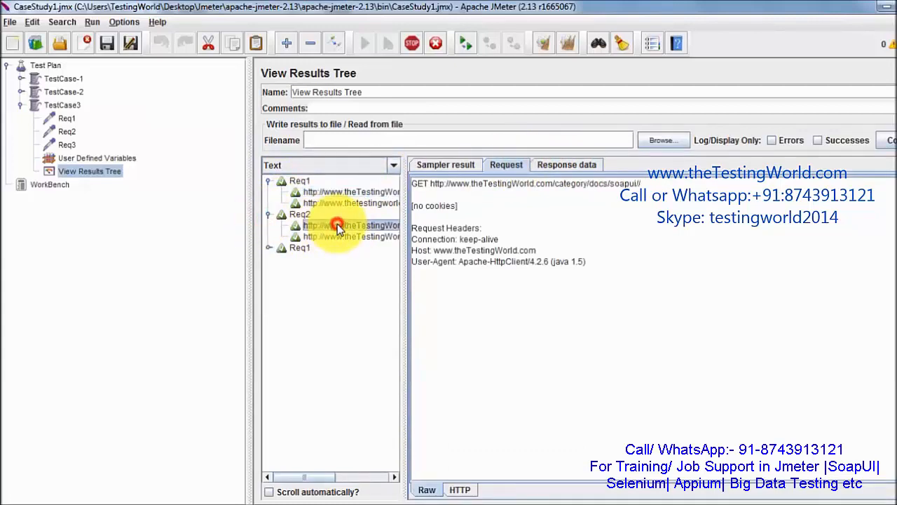
pyautogui.moveTo(430, 184); pyautogui.dragTo(639, 200)
pyautogui.click(558, 190)
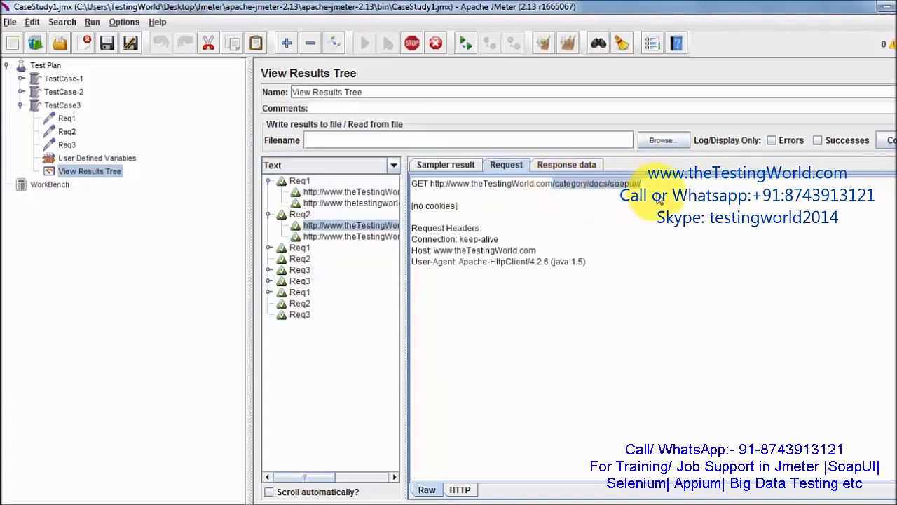
pyautogui.click(269, 180)
pyautogui.click(268, 191)
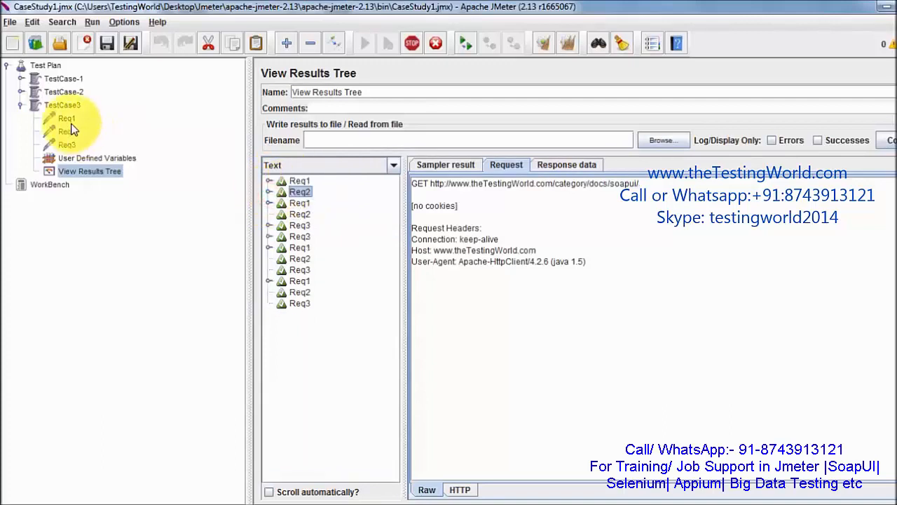
# Step: Review the TestCase3 thread group settings, its three requests, the user defined variables and the View Results Tree
pyautogui.click(61, 106)
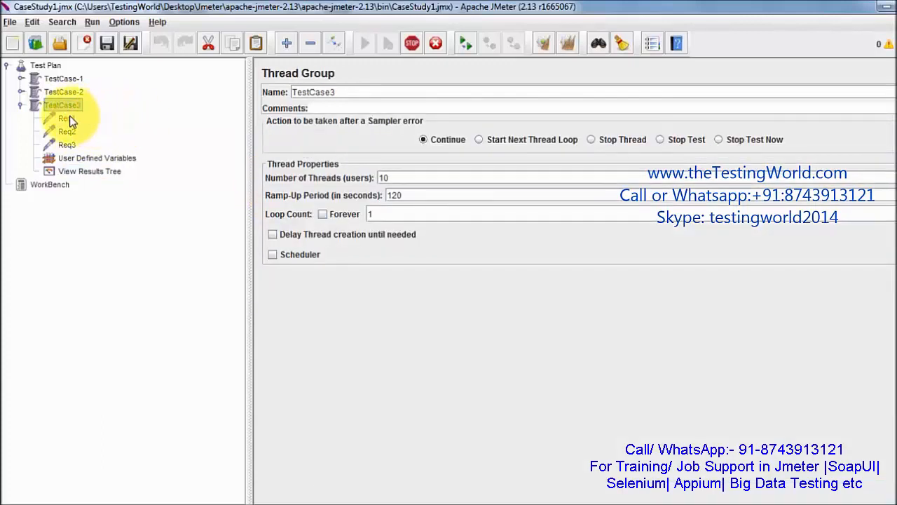
pyautogui.click(68, 119)
pyautogui.click(67, 131)
pyautogui.click(67, 144)
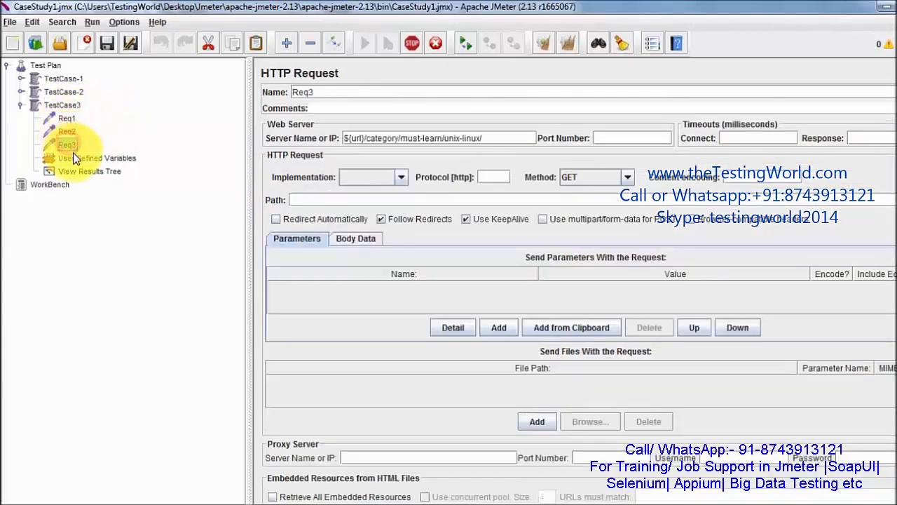
pyautogui.click(75, 158)
pyautogui.click(83, 172)
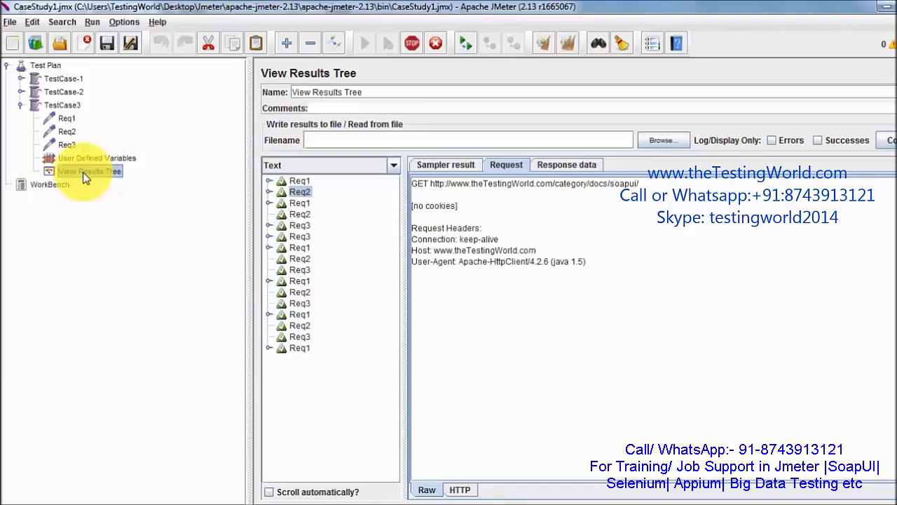
# Step: Stop the running test, clear all results and collapse the TestCase3 thread group
pyautogui.click(418, 40)
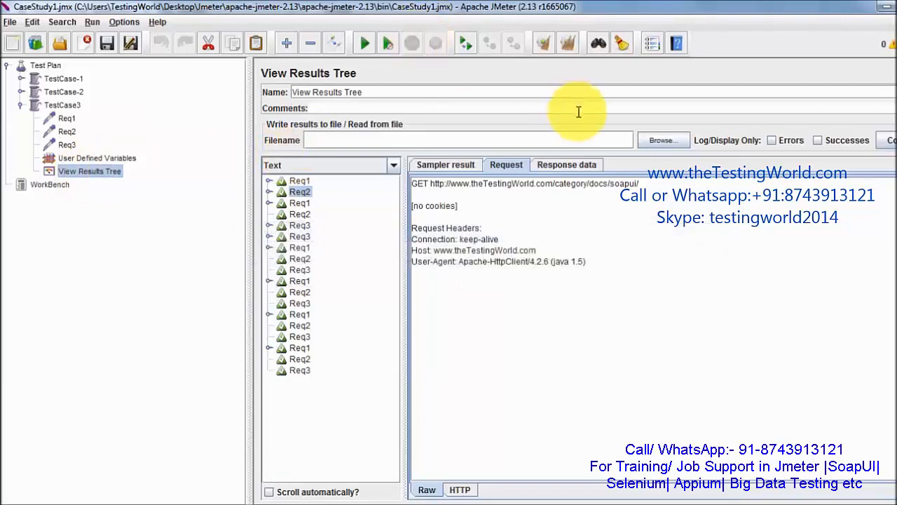
pyautogui.click(567, 44)
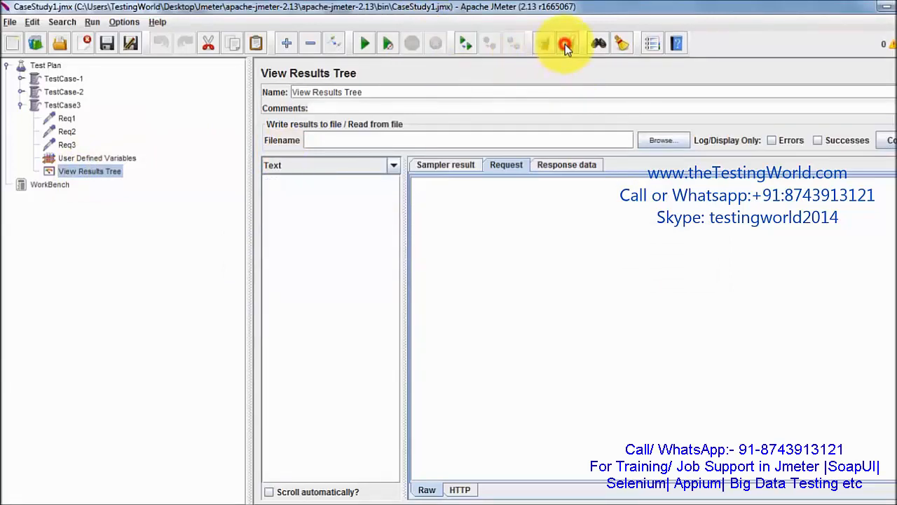
pyautogui.click(21, 105)
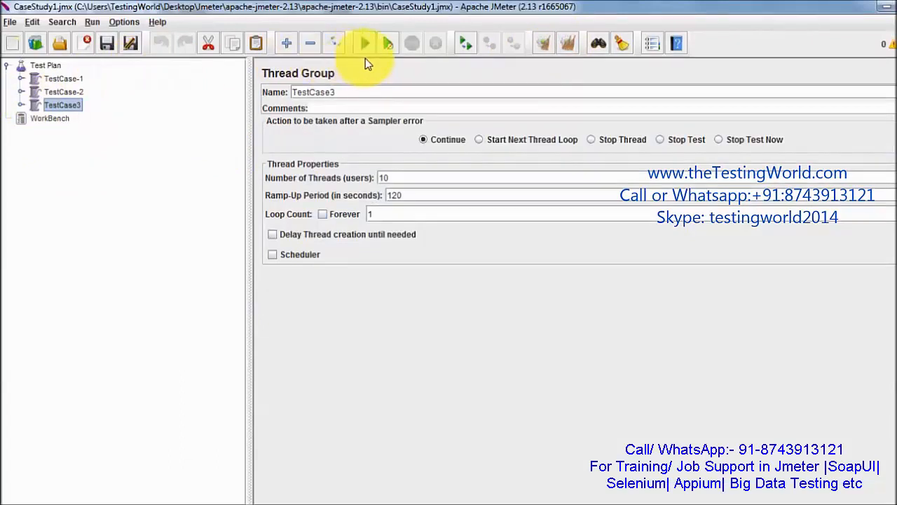
# Step: Disable the TestCase-1 and TestCase-2 thread groups
pyautogui.click(62, 79)
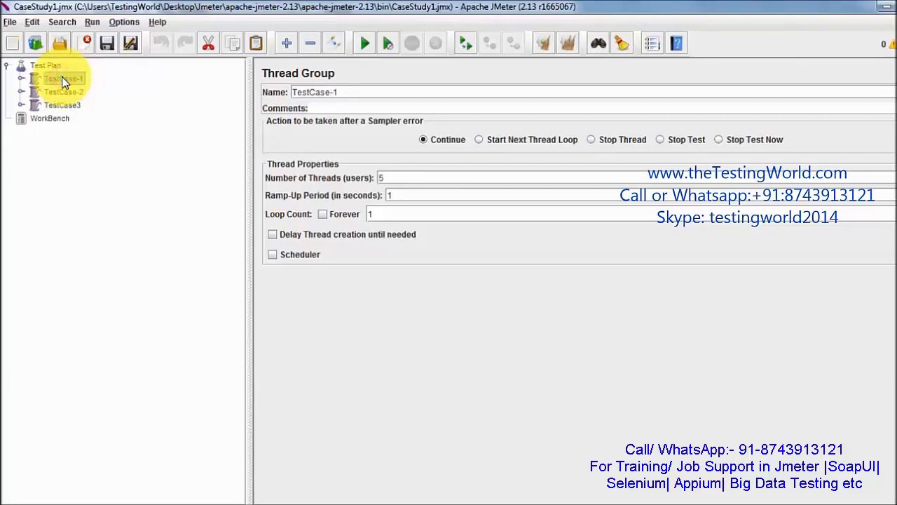
pyautogui.rightClick(62, 80)
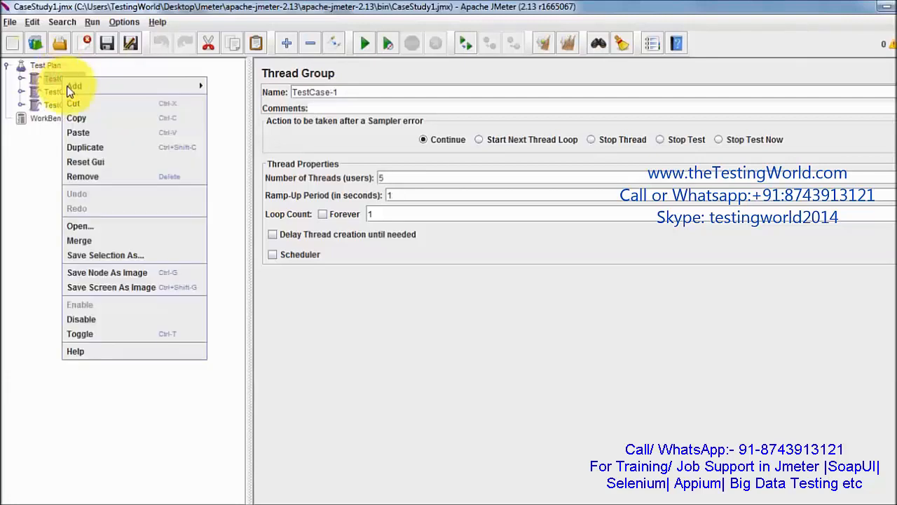
pyautogui.click(78, 318)
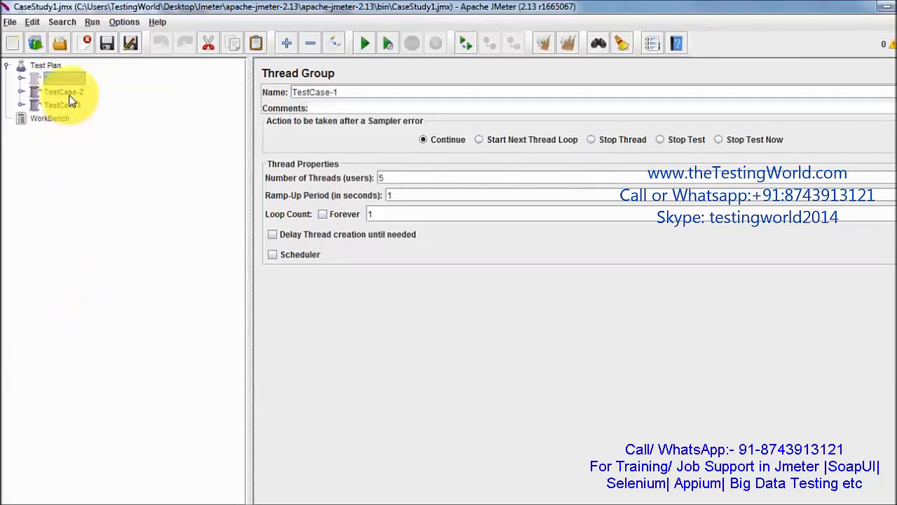
pyautogui.click(66, 92)
pyautogui.rightClick(68, 94)
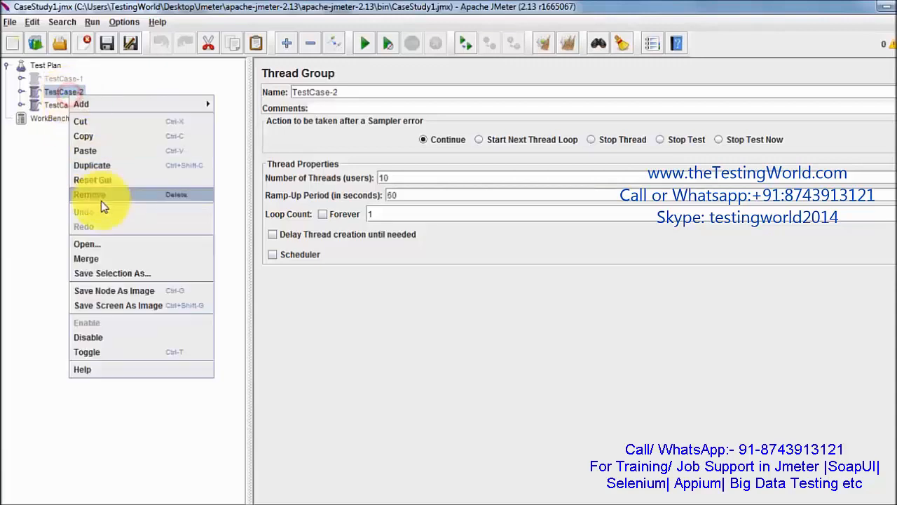
pyautogui.click(85, 338)
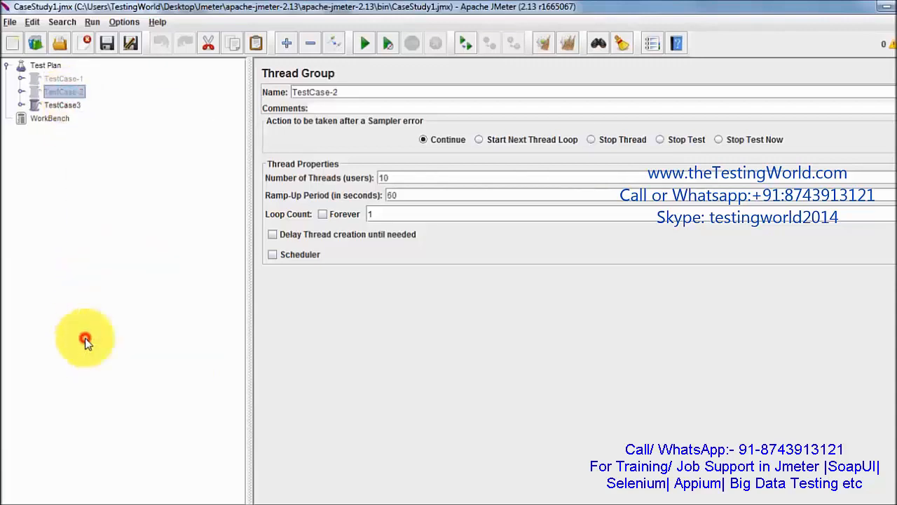
# Step: Expand TestCase3, switch to the Word requirements document, review Case3's first items and correct "hinting" to "hitting" in item 3
pyautogui.click(22, 104)
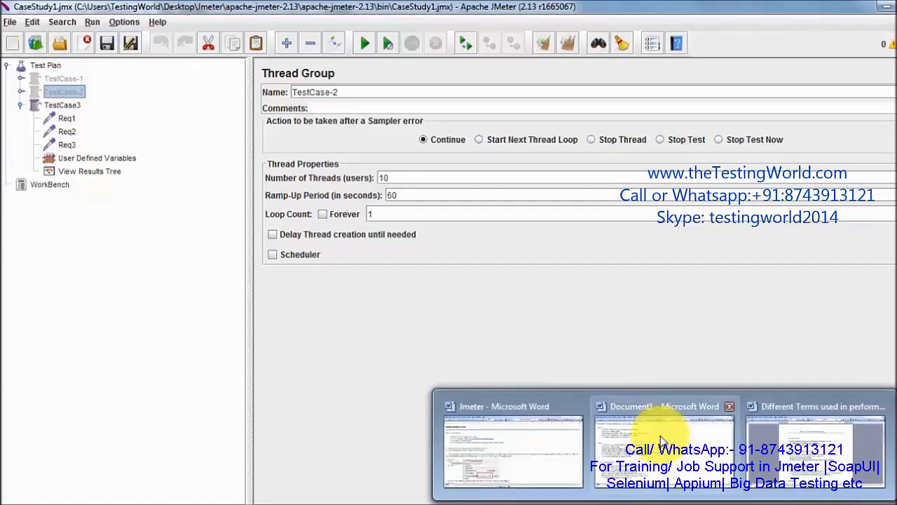
pyautogui.click(652, 431)
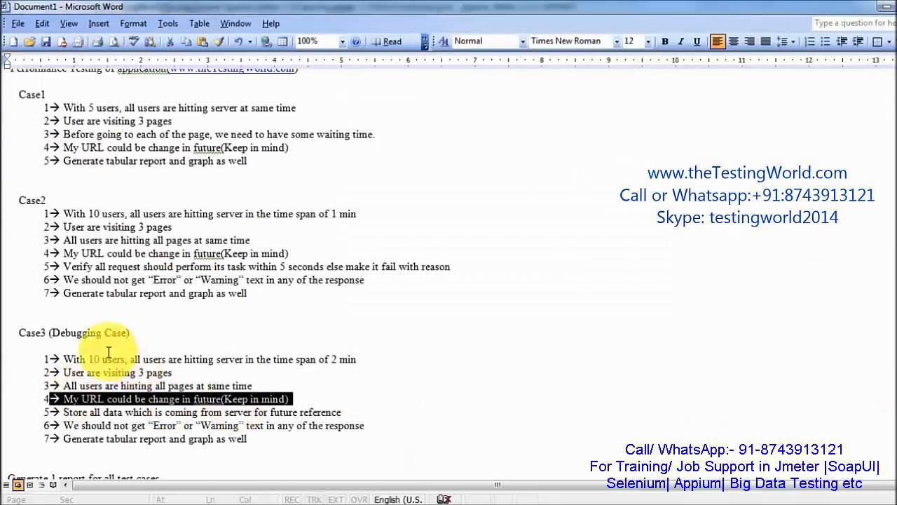
pyautogui.moveTo(109, 352); pyautogui.dragTo(184, 358)
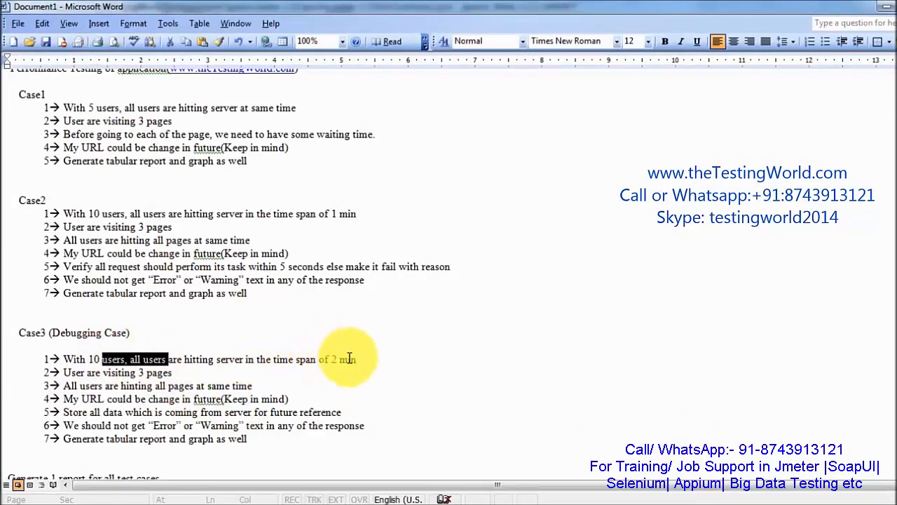
pyautogui.moveTo(103, 373); pyautogui.dragTo(168, 372)
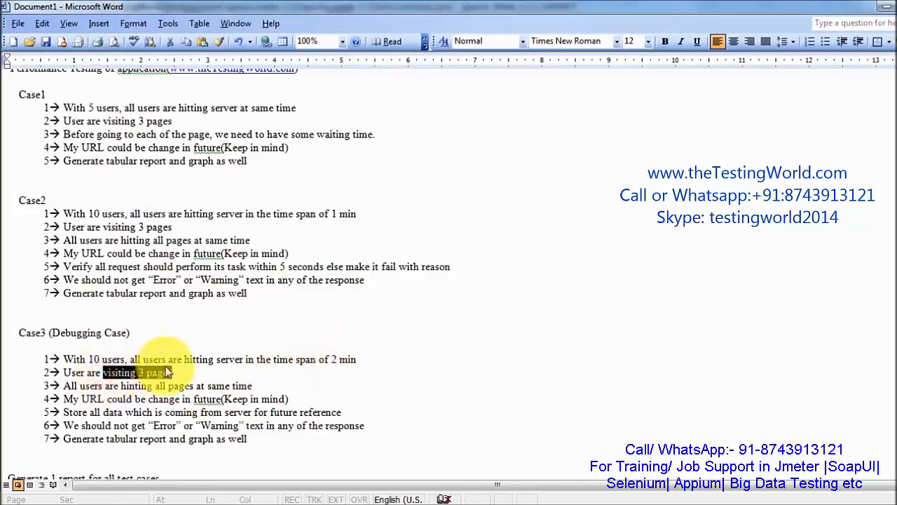
pyautogui.click(132, 385)
pyautogui.press('BackSpace')
pyautogui.write('t')
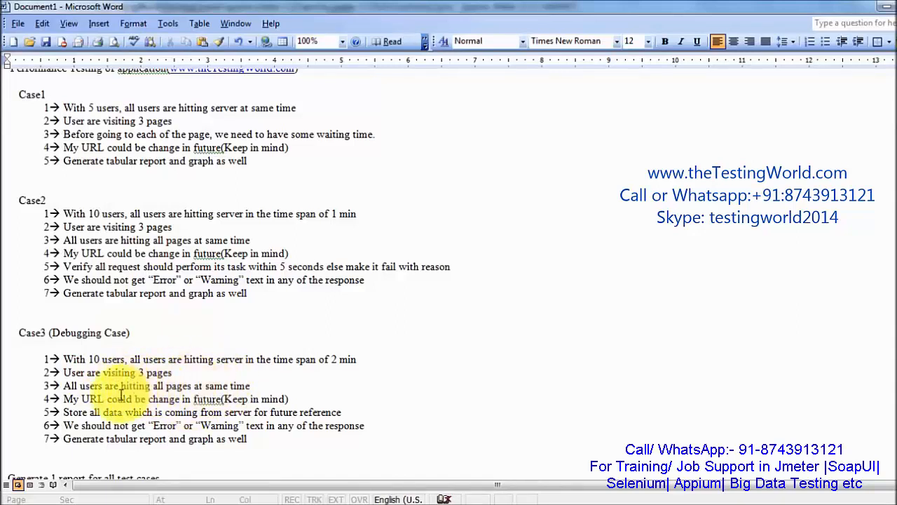
# Step: Review the Case3 items on the changeable URL and storing server data, and switch back to JMeter
pyautogui.moveTo(82, 398); pyautogui.dragTo(184, 399)
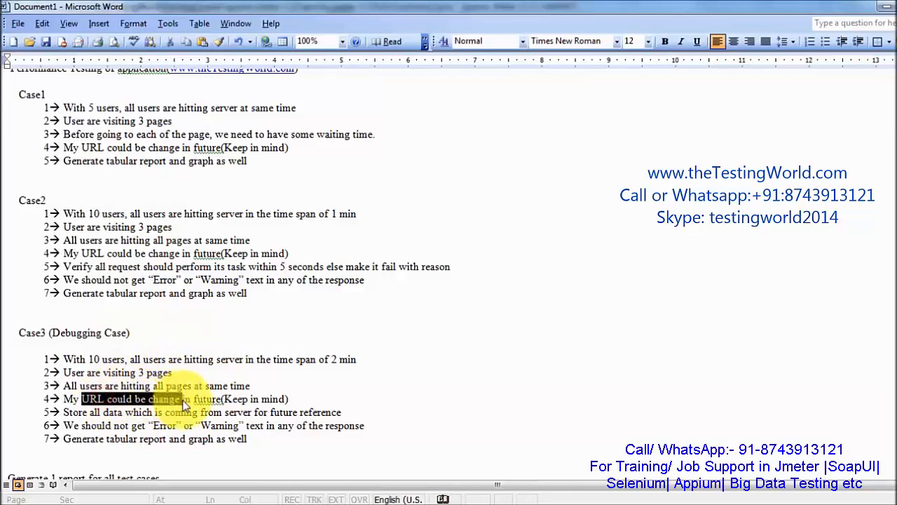
pyautogui.moveTo(90, 412); pyautogui.dragTo(198, 418)
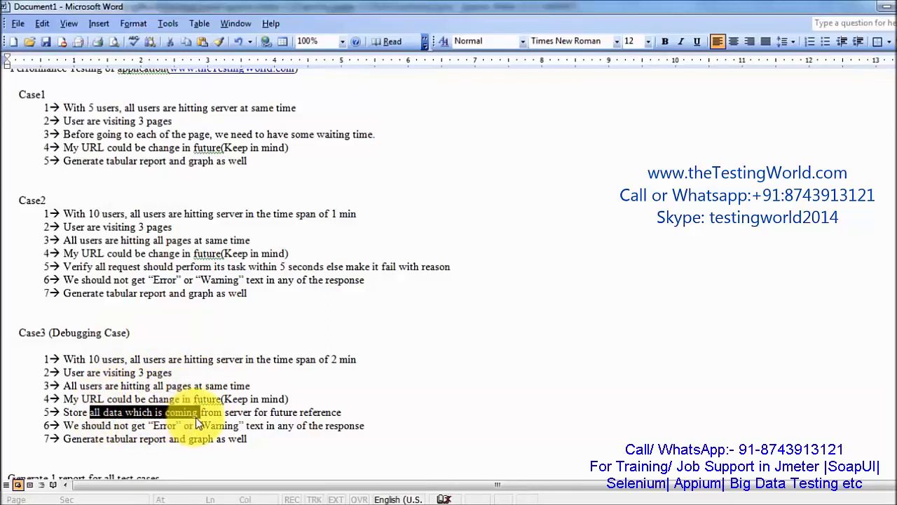
pyautogui.click(197, 418)
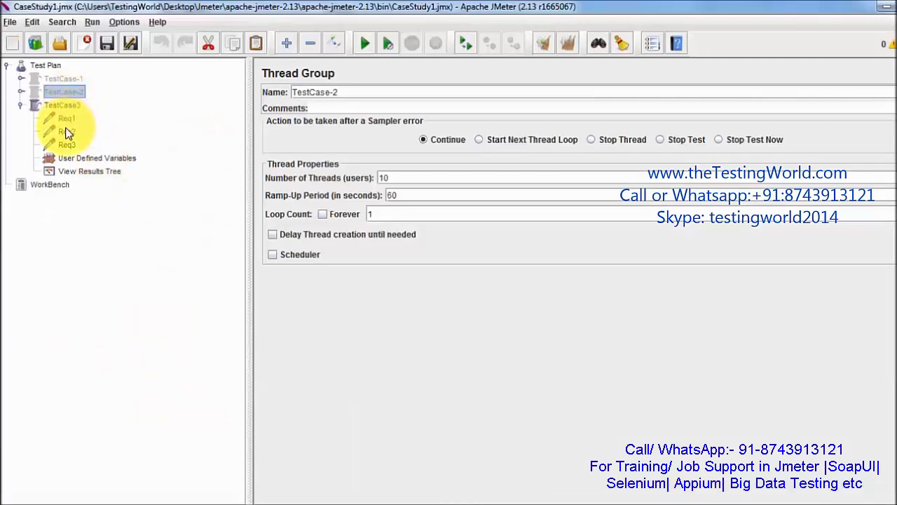
pyautogui.click(67, 132)
pyautogui.rightClick(65, 132)
pyautogui.moveTo(130, 138)
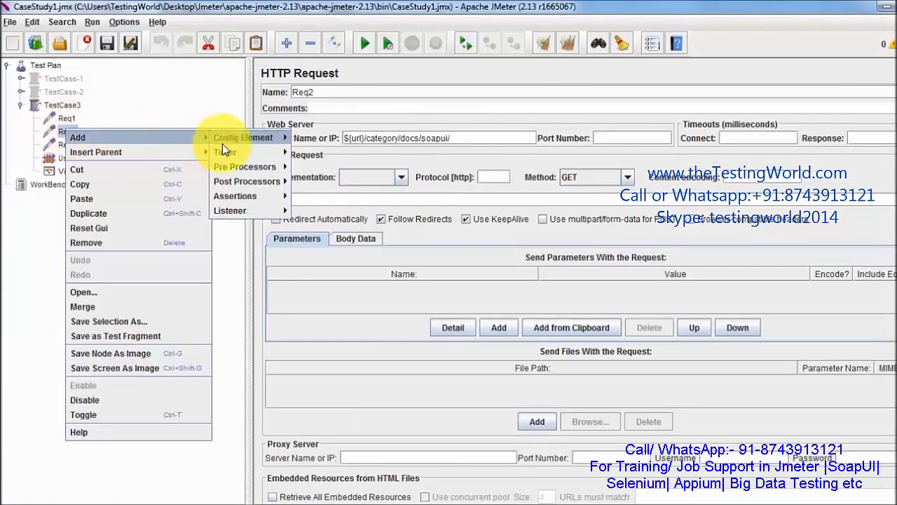
pyautogui.moveTo(256, 155)
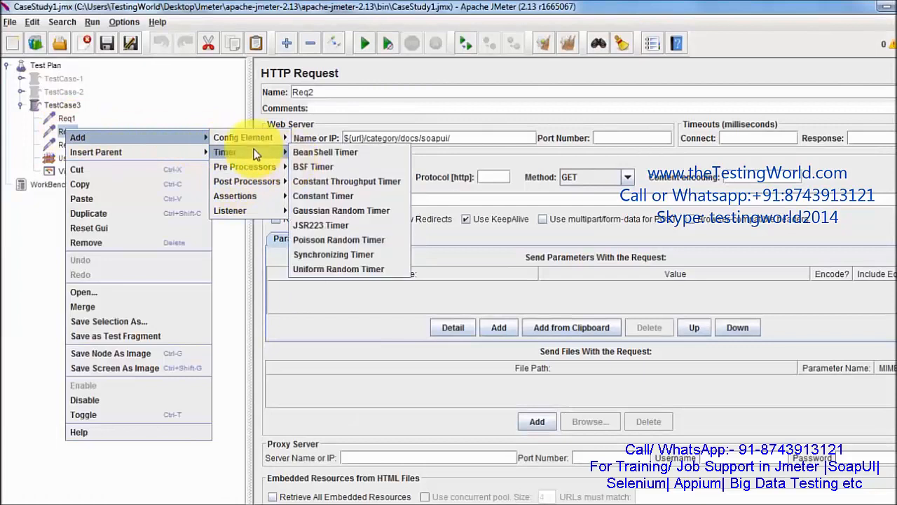
pyautogui.click(60, 133)
# Step: Add a Synchronizing Timer to Req2 and set its number of simulated users to group by to 10
pyautogui.rightClick(68, 136)
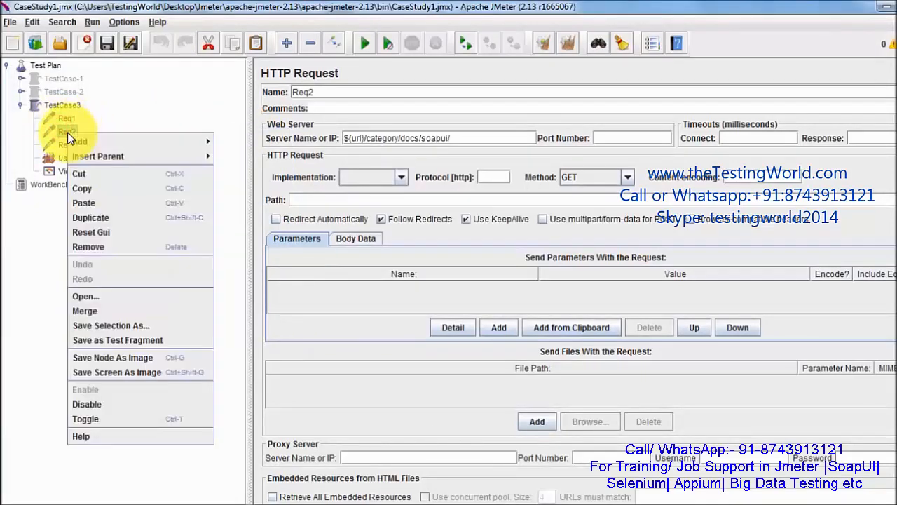
pyautogui.moveTo(207, 146)
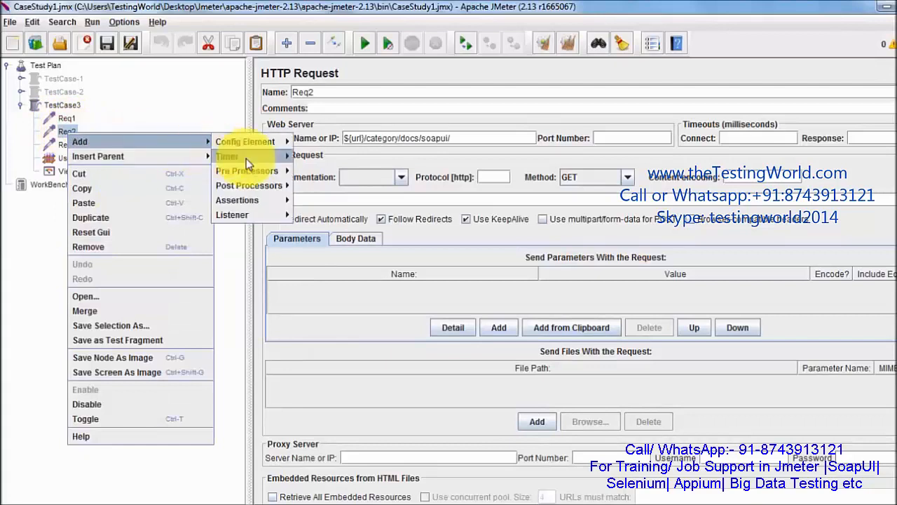
pyautogui.moveTo(248, 158)
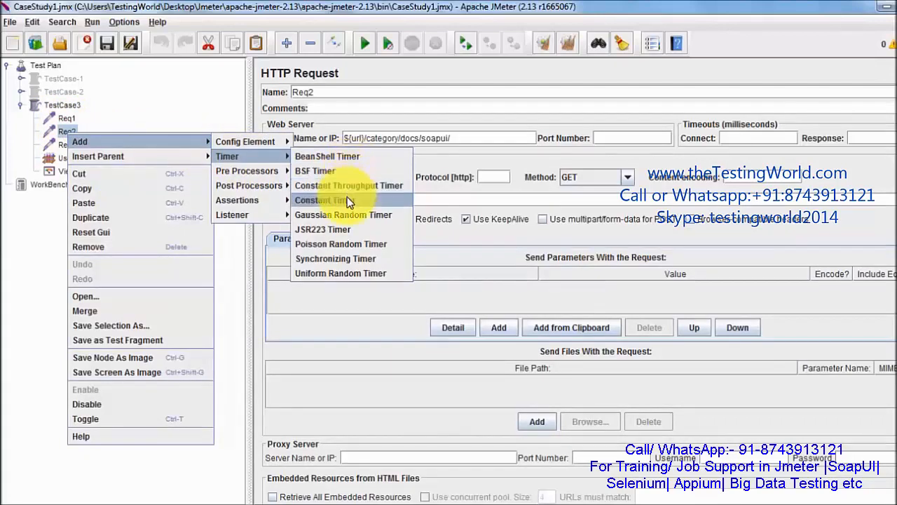
pyautogui.click(336, 257)
pyautogui.click(480, 138)
pyautogui.press('BackSpace')
pyautogui.write('10')
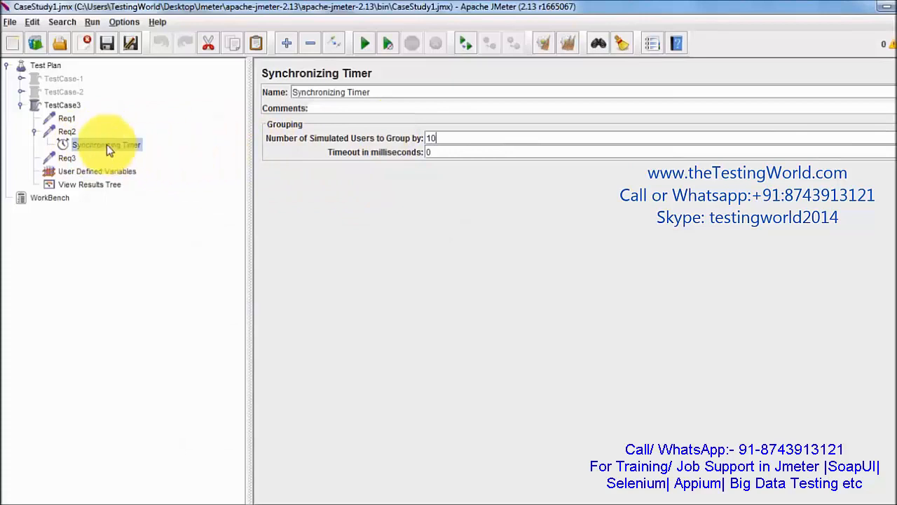
# Step: Add a Synchronizing Timer to Req3 and set its number of simulated users to group by to 10
pyautogui.moveTo(106, 144); pyautogui.dragTo(77, 143)
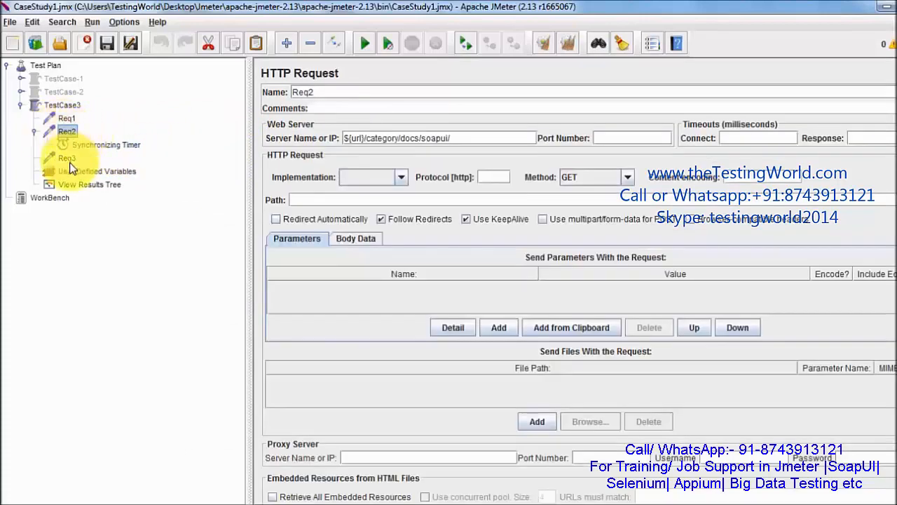
pyautogui.click(66, 158)
pyautogui.rightClick(69, 160)
pyautogui.moveTo(114, 174)
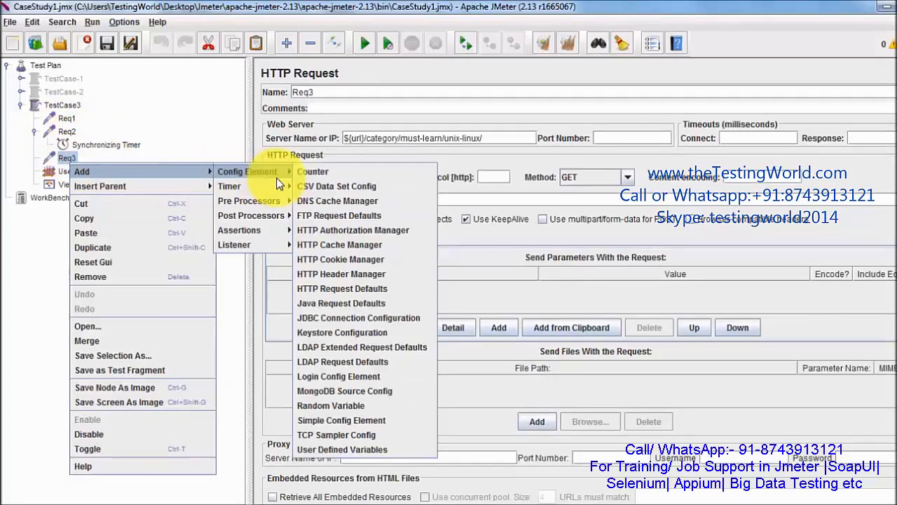
pyautogui.moveTo(231, 186)
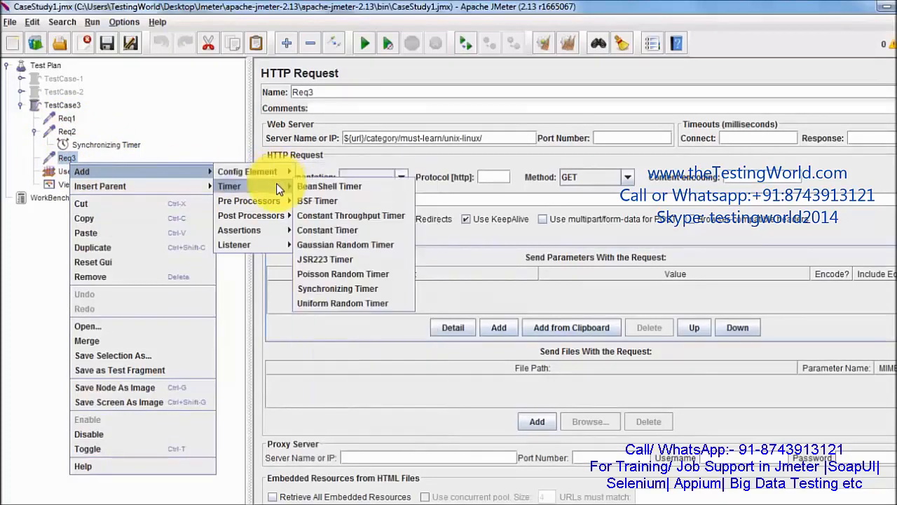
pyautogui.click(326, 287)
pyautogui.doubleClick(433, 137)
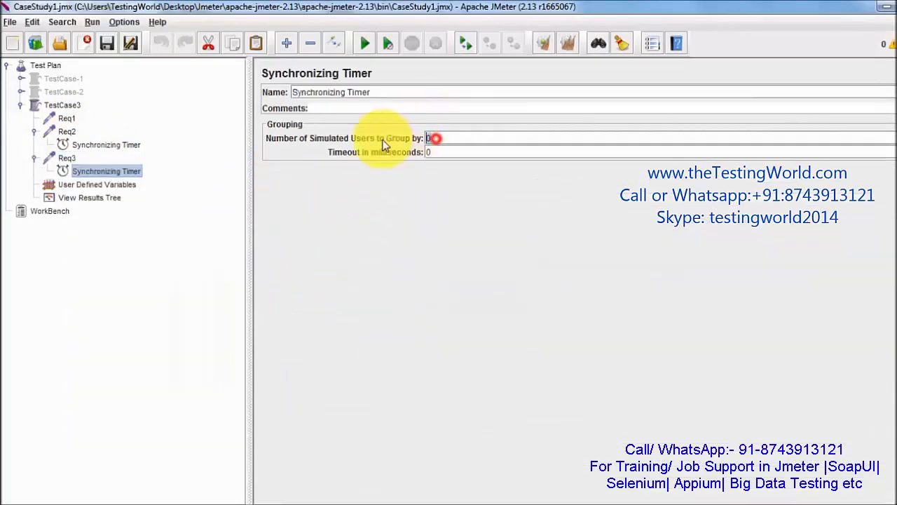
pyautogui.write('10')
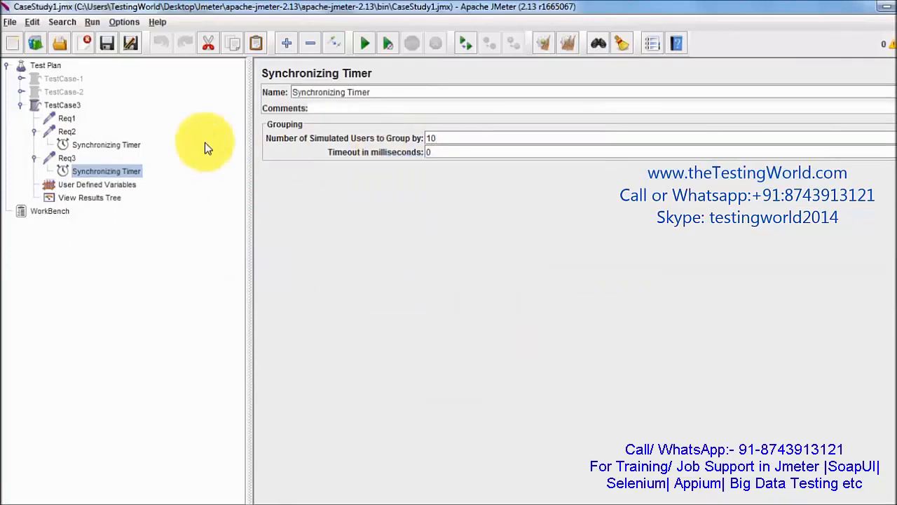
# Step: Collapse Req2 and Req3 in the test plan tree and open the TestCase3 thread group
pyautogui.click(73, 159)
pyautogui.click(34, 131)
pyautogui.click(35, 144)
pyautogui.click(62, 104)
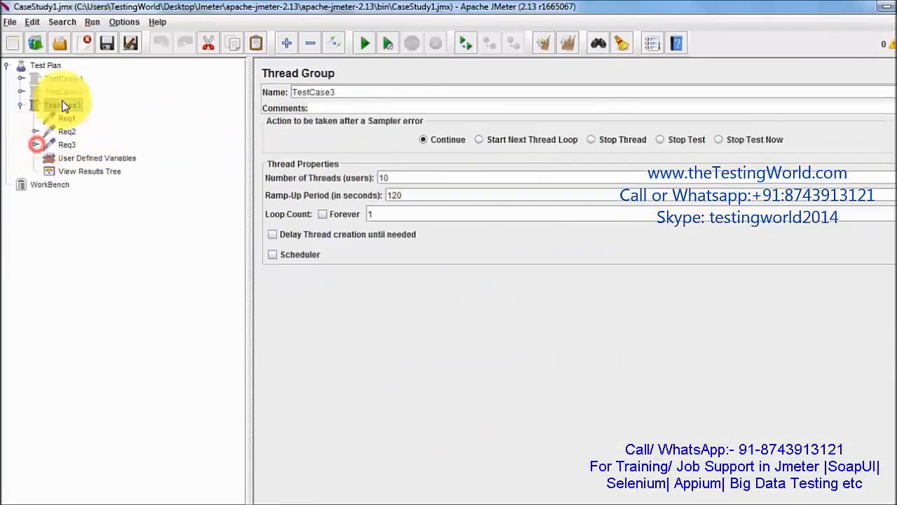
# Step: Review the Case3 item on storing server data in Word's Document1 and switch back to JMeter
pyautogui.moveTo(656, 498)
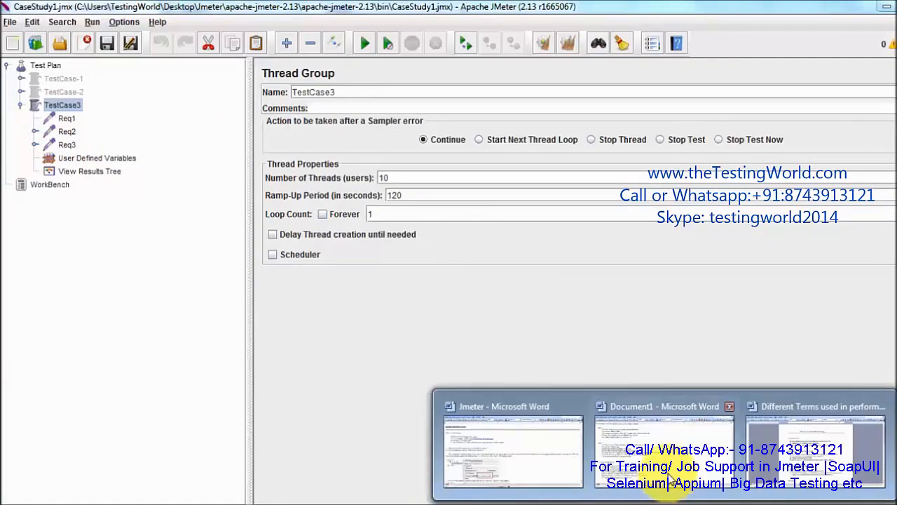
pyautogui.click(652, 443)
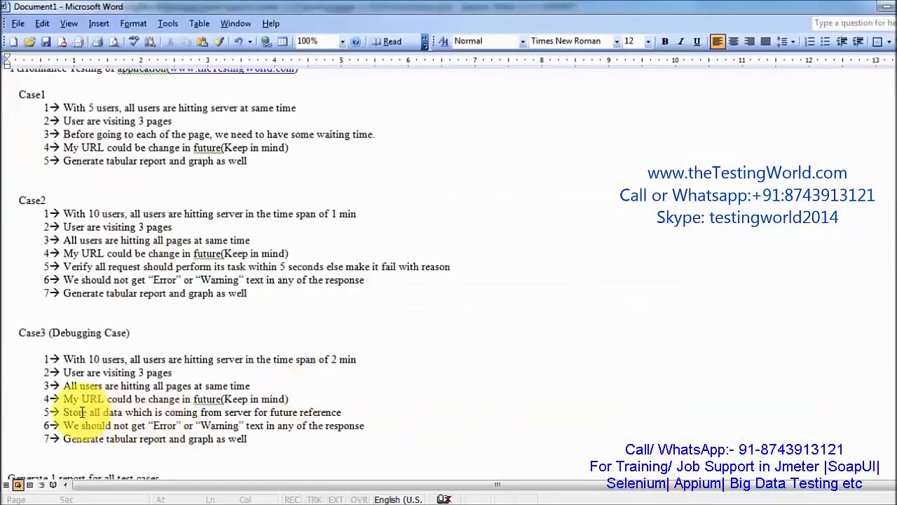
pyautogui.moveTo(64, 412); pyautogui.dragTo(322, 413)
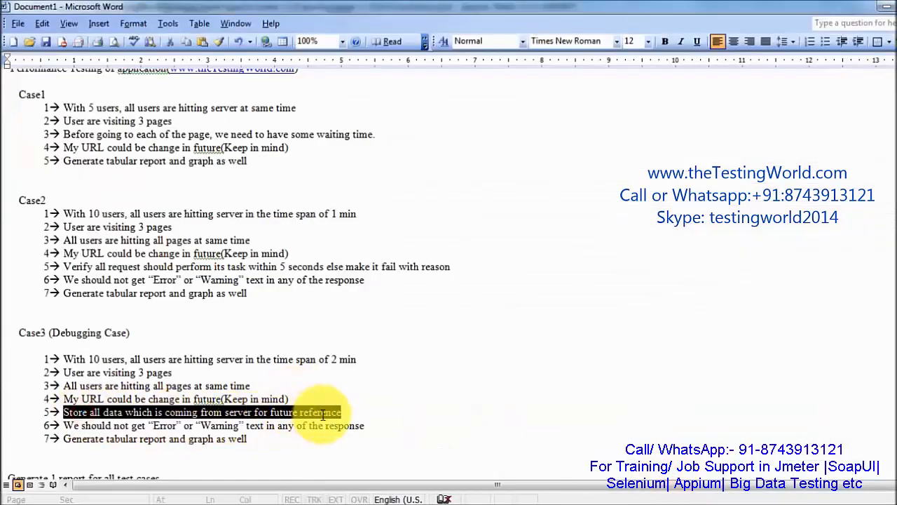
pyautogui.hotkey('alt', 'Tab')
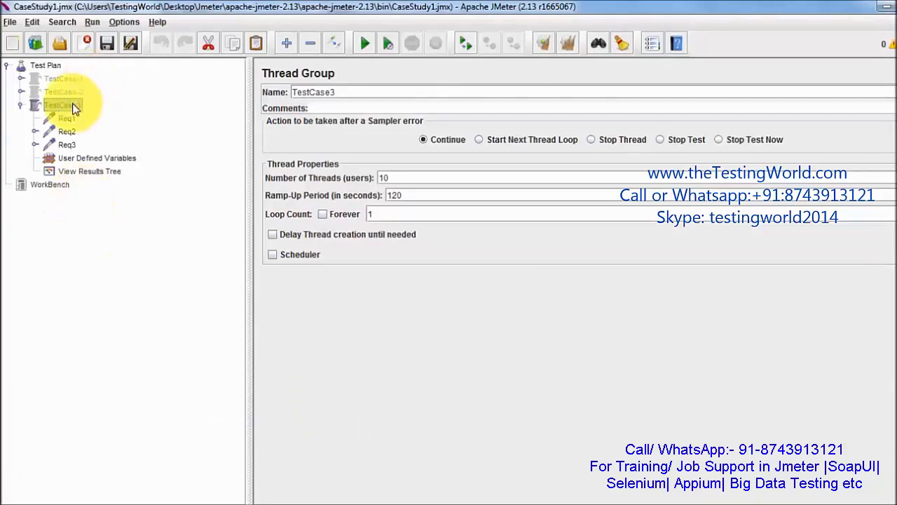
# Step: Add a Simple Data Writer listener to TestCase3 and set its results filename to Result.csv
pyautogui.rightClick(75, 107)
pyautogui.moveTo(135, 114)
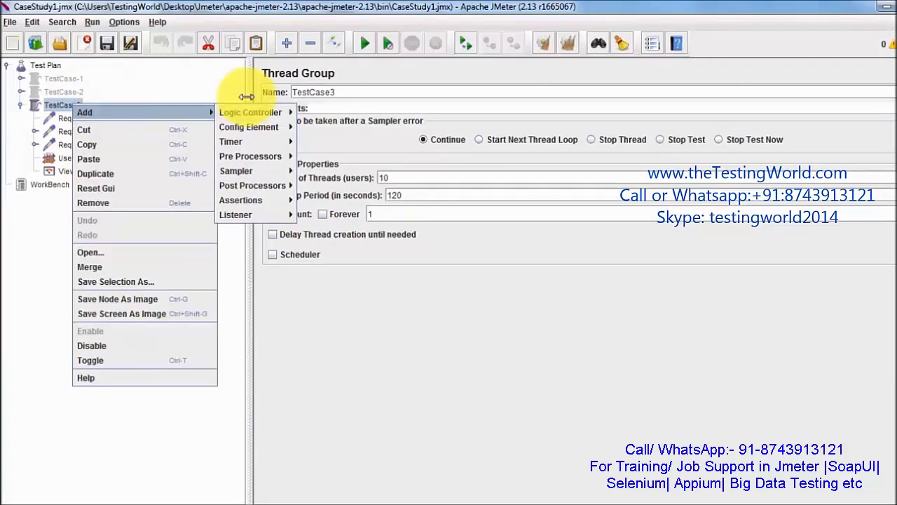
pyautogui.moveTo(266, 214)
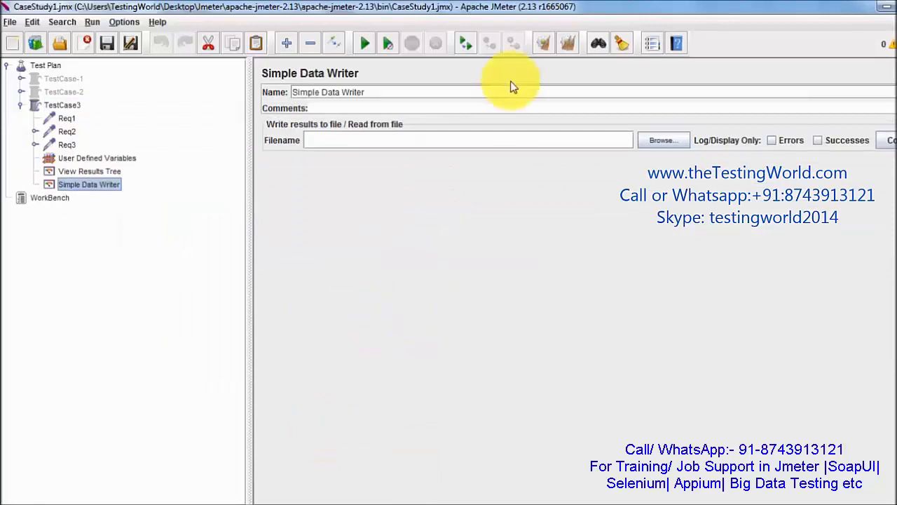
pyautogui.click(459, 134)
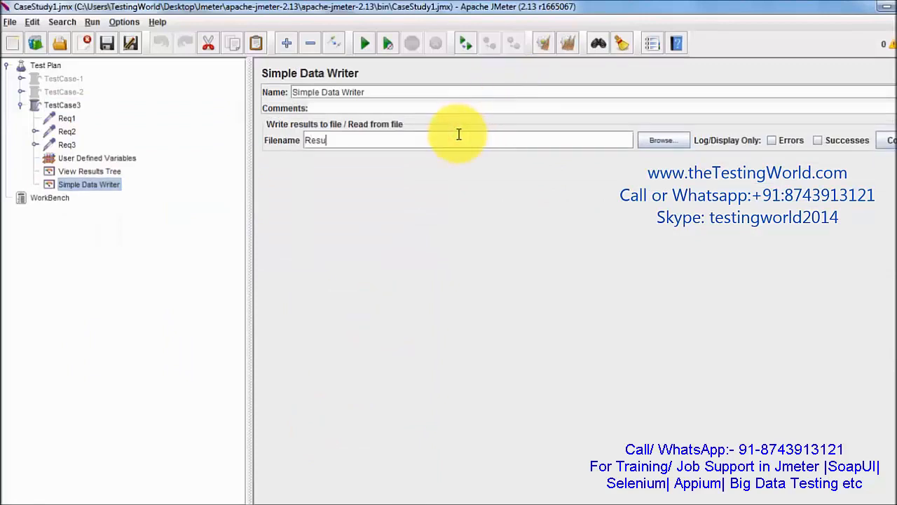
pyautogui.write('Result.csv')
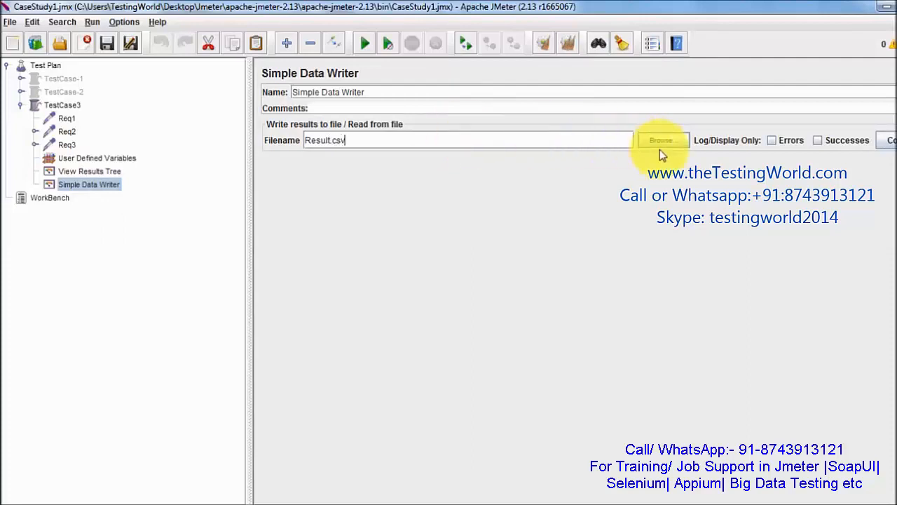
# Step: In the Simple Data Writer's save configuration, also save field names, encoding, response filename, connect time, sample and error counts, URL, hostname and assertion failure message
pyautogui.click(889, 140)
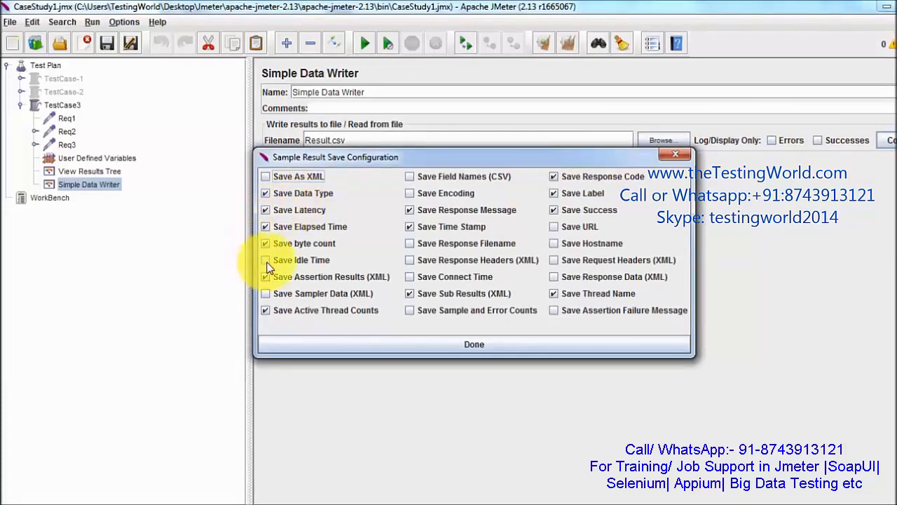
pyautogui.click(410, 193)
pyautogui.click(407, 243)
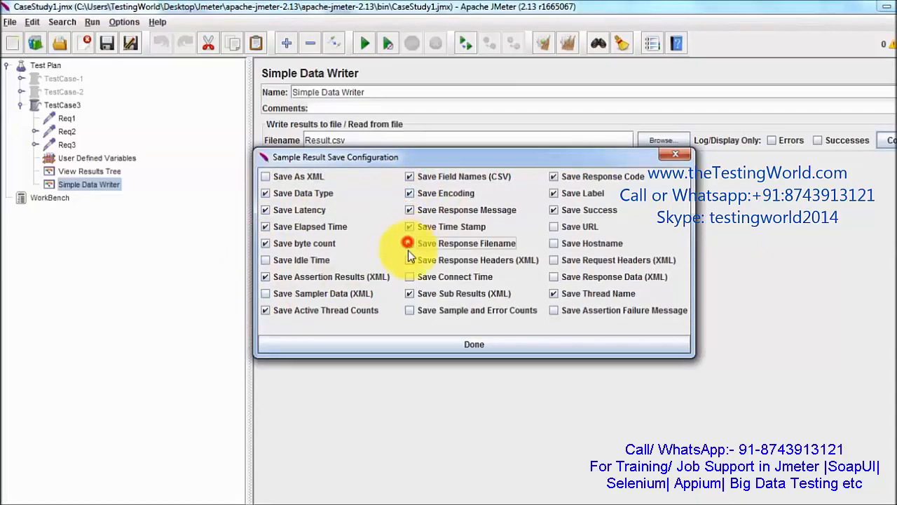
pyautogui.click(410, 276)
pyautogui.click(409, 310)
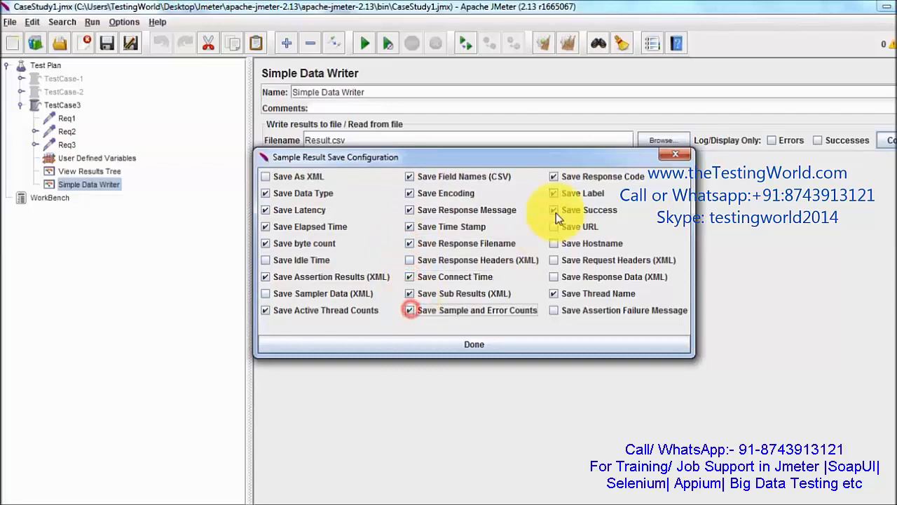
pyautogui.click(555, 223)
pyautogui.click(554, 238)
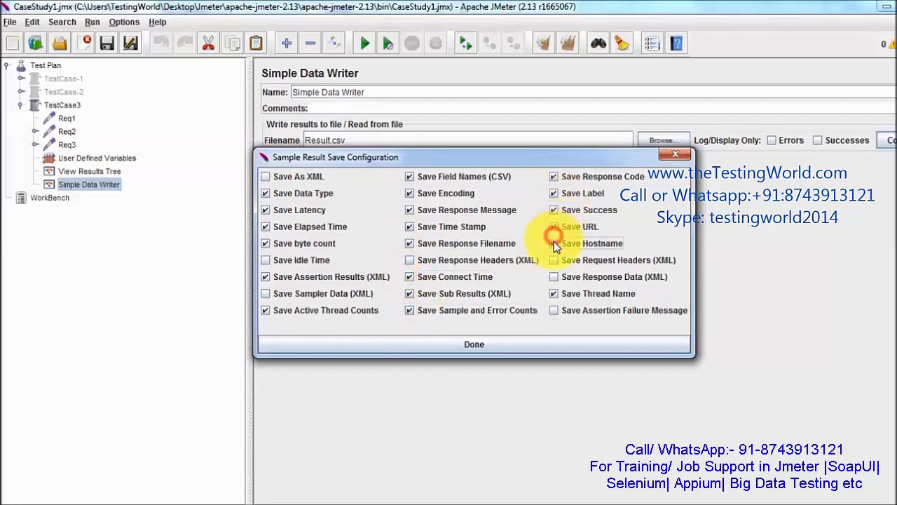
pyautogui.click(554, 310)
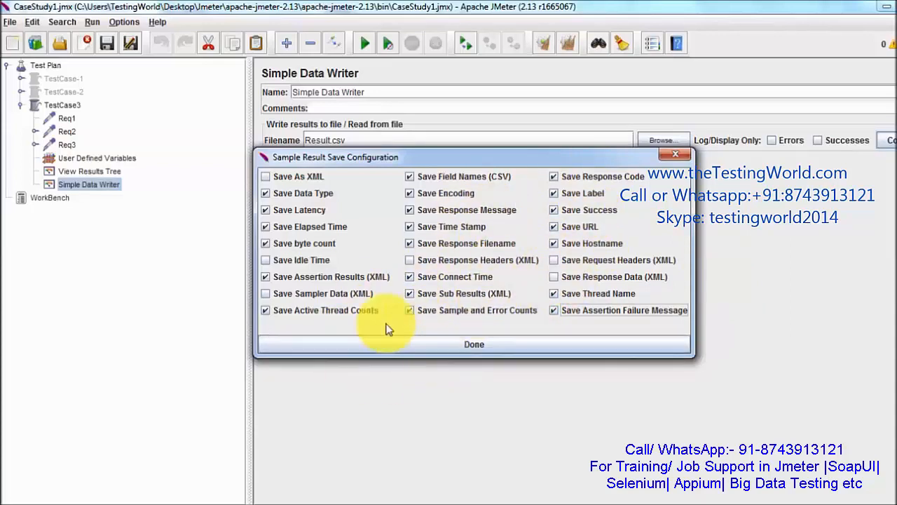
pyautogui.click(430, 346)
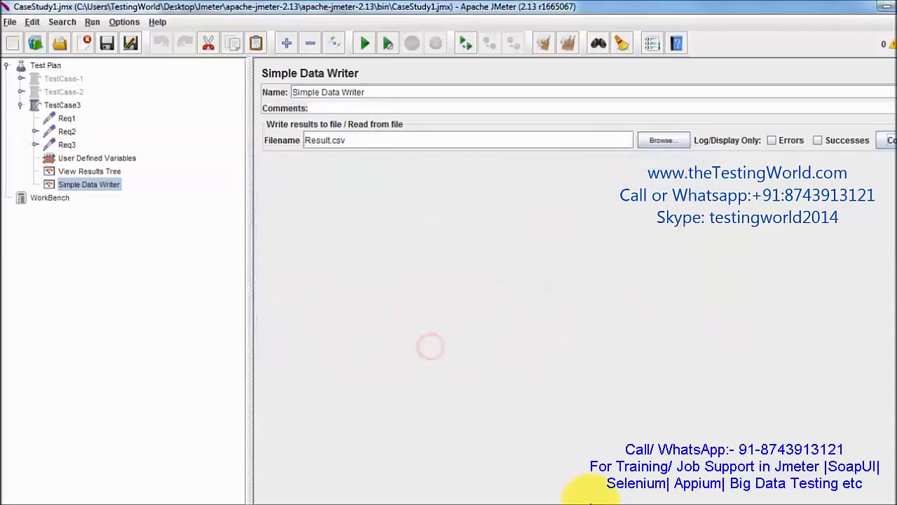
# Step: Review the Case3 item on "Error" and "Warning" response text in Word's Document1 and switch back to JMeter
pyautogui.moveTo(664, 503)
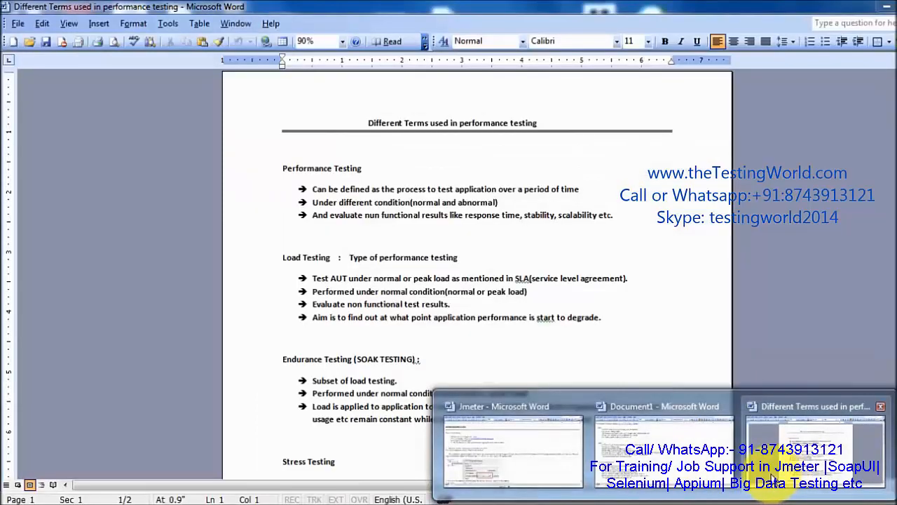
pyautogui.click(664, 452)
pyautogui.click(281, 359)
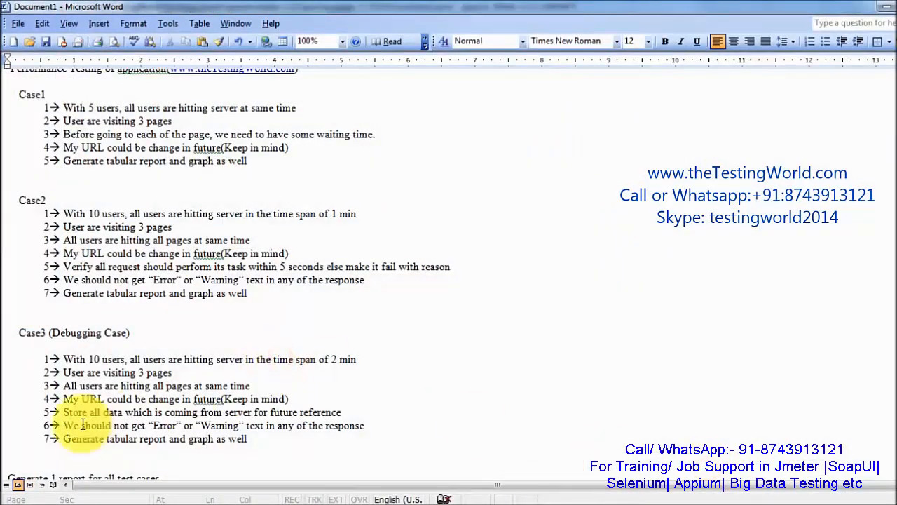
pyautogui.moveTo(63, 426); pyautogui.dragTo(288, 426)
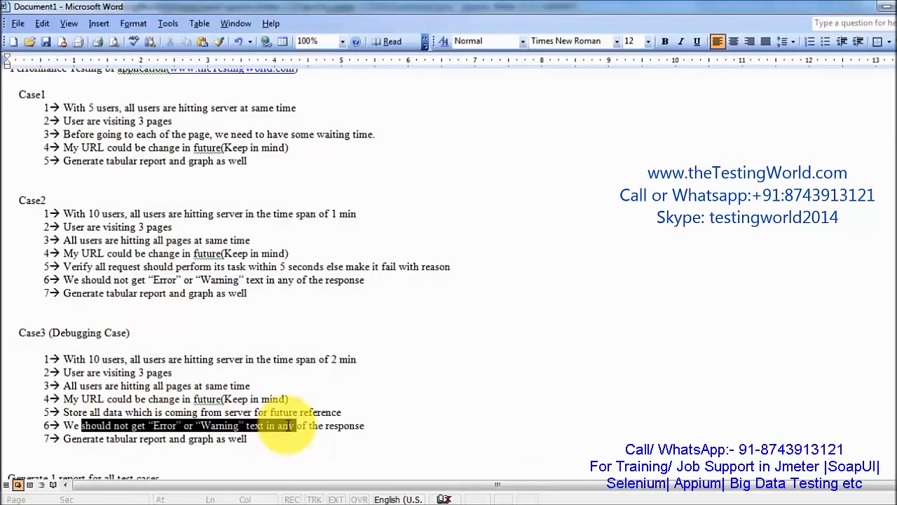
pyautogui.hotkey('alt', 'Tab')
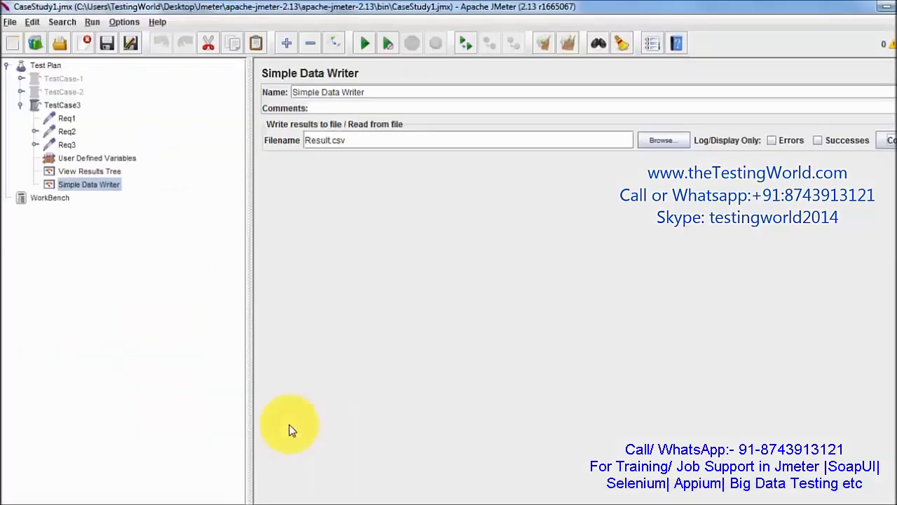
# Step: Add a Response Assertion to TestCase3 and set its pattern matching rules to Contains with Not
pyautogui.rightClick(70, 109)
pyautogui.moveTo(141, 118)
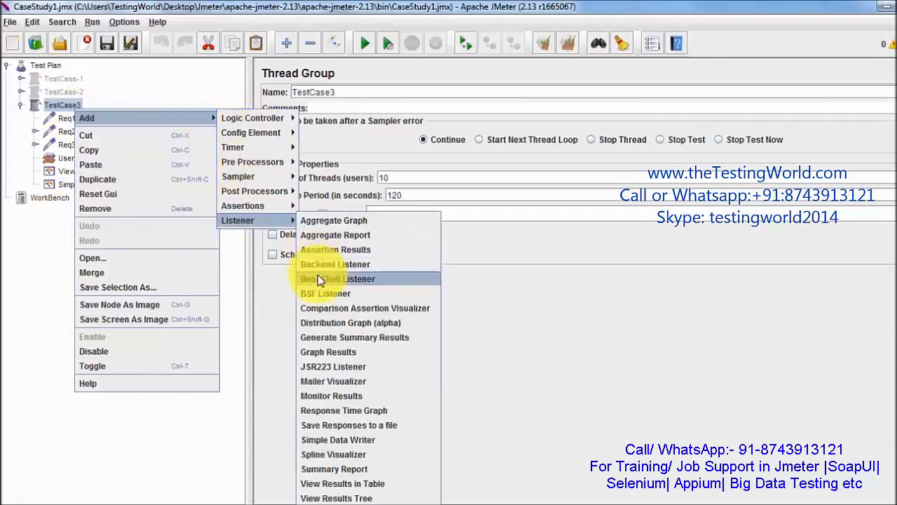
pyautogui.moveTo(245, 206)
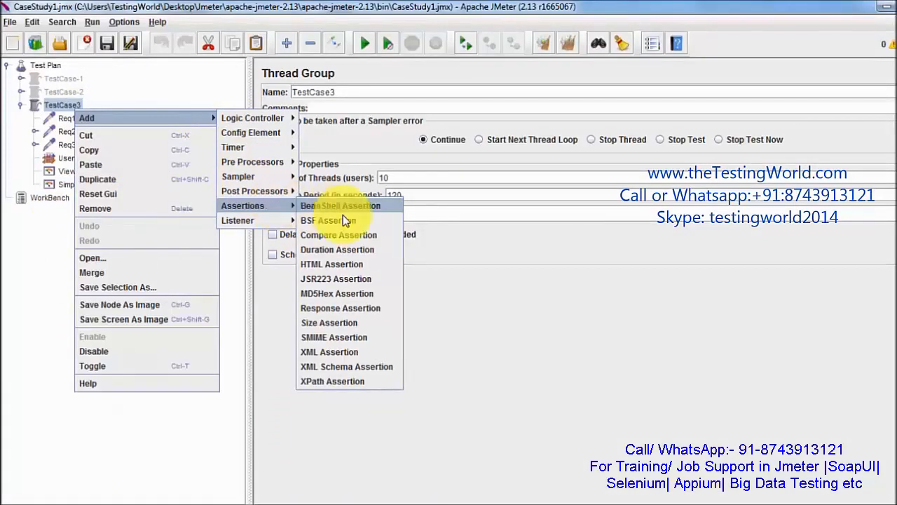
pyautogui.click(350, 307)
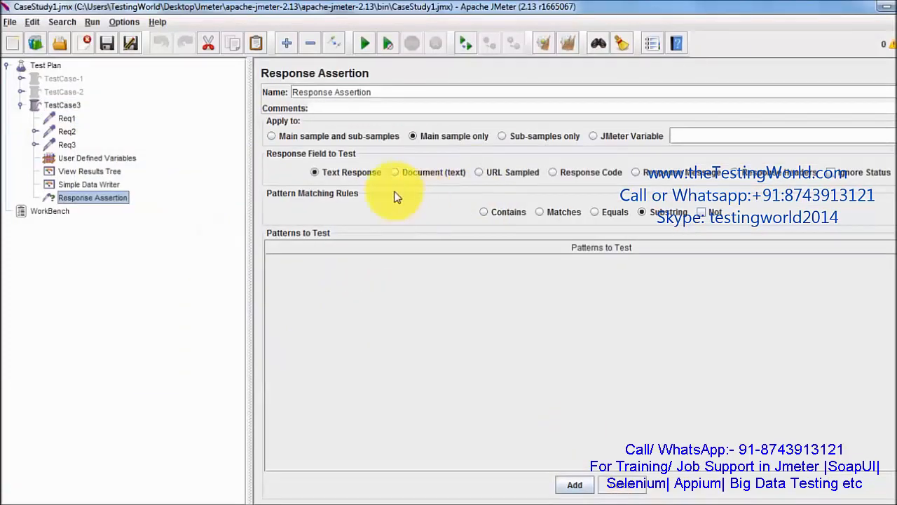
pyautogui.click(701, 212)
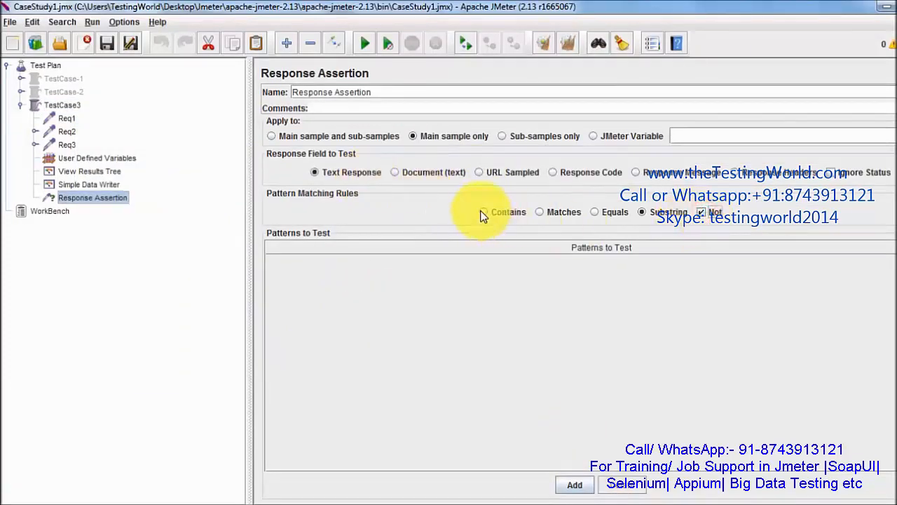
pyautogui.click(484, 212)
# Step: Add the patterns to test Error and Warning to the Response Assertion
pyautogui.click(575, 485)
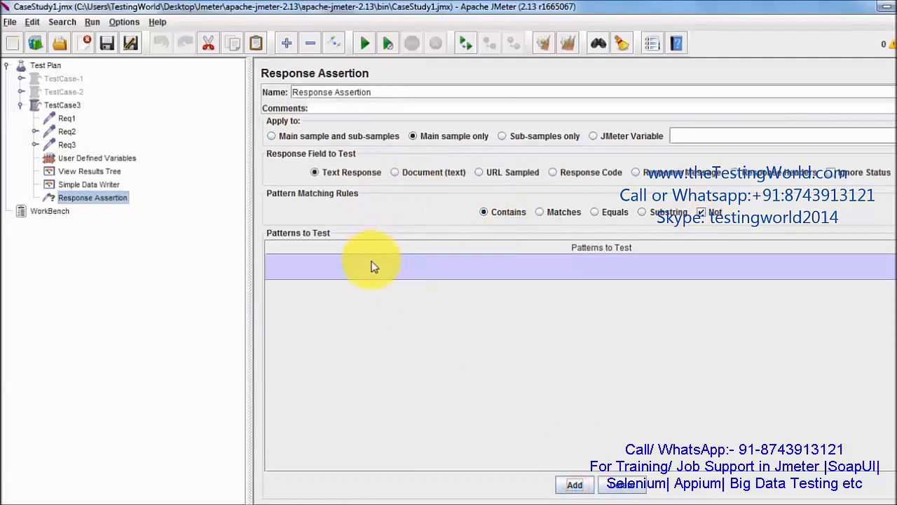
pyautogui.doubleClick(370, 261)
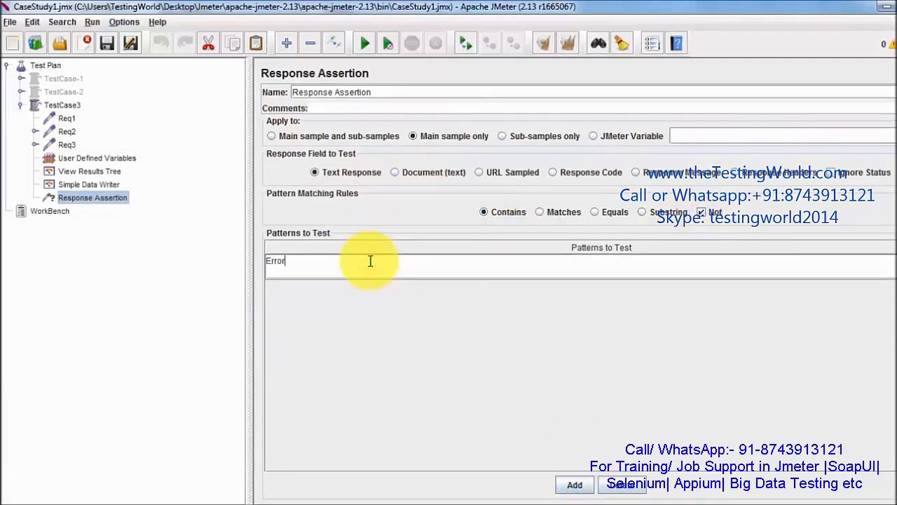
pyautogui.click(571, 484)
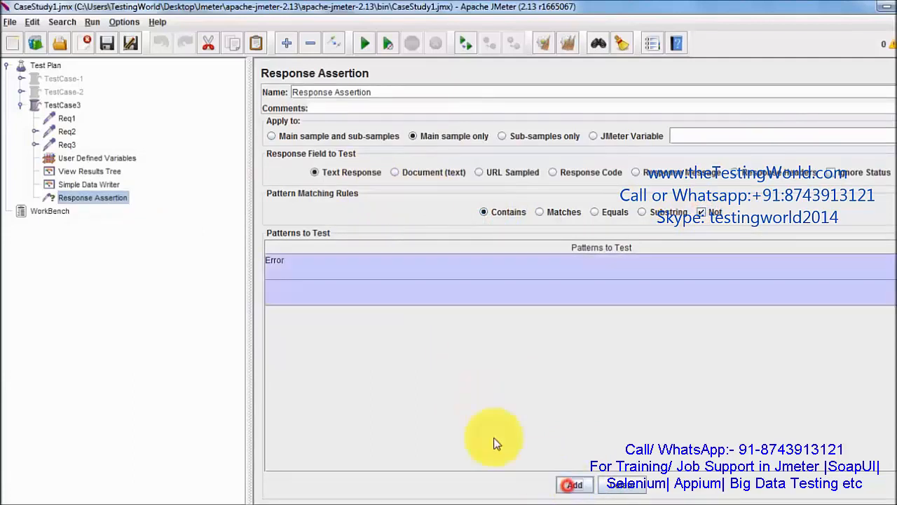
pyautogui.doubleClick(449, 286)
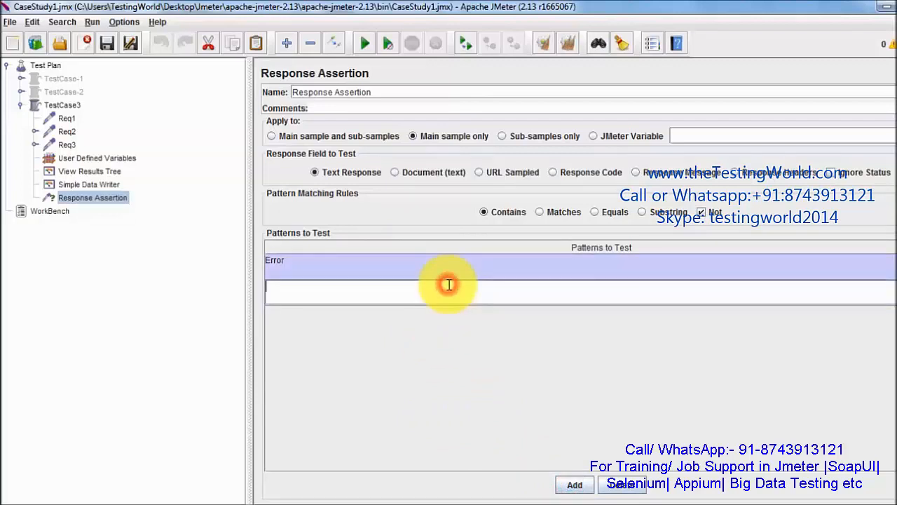
pyautogui.write('Warning')
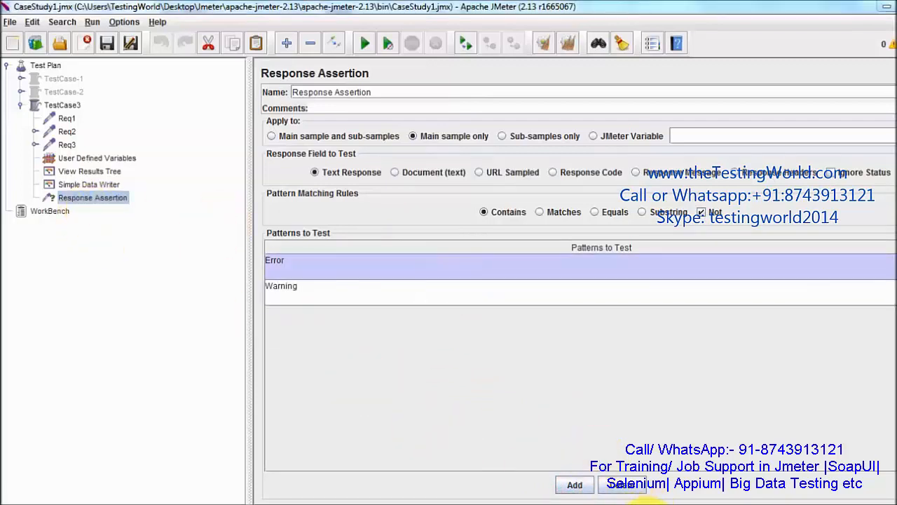
# Step: Review the Case3 item on the tabular report and graph in Word's Document1 and switch back to JMeter
pyautogui.moveTo(631, 499)
pyautogui.click(651, 429)
pyautogui.moveTo(248, 439); pyautogui.dragTo(87, 437)
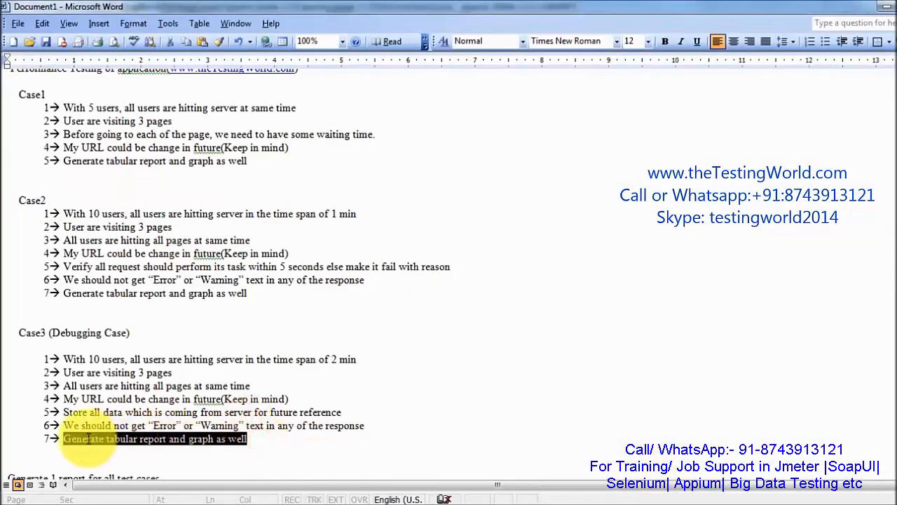
pyautogui.click(196, 439)
pyautogui.hotkey('alt', 'Tab')
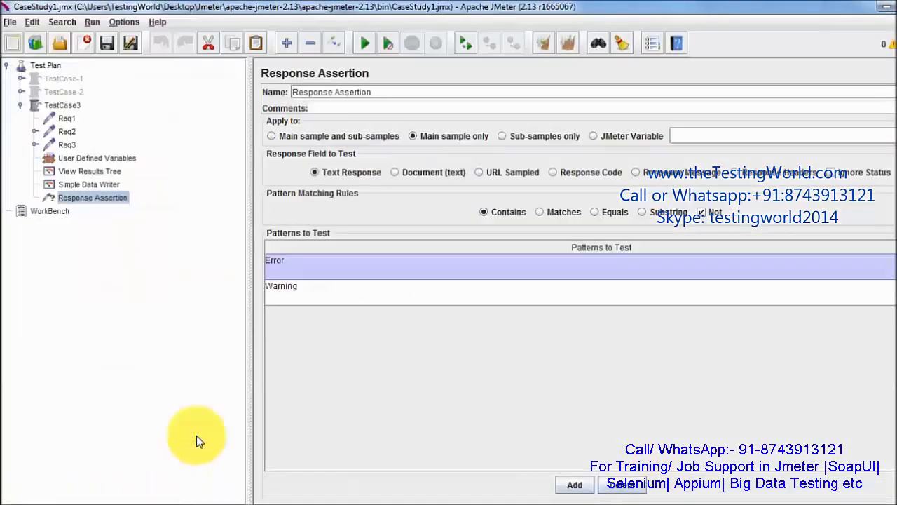
# Step: Add an Aggregate Graph listener to the TestCase3 thread group
pyautogui.click(67, 105)
pyautogui.rightClick(74, 109)
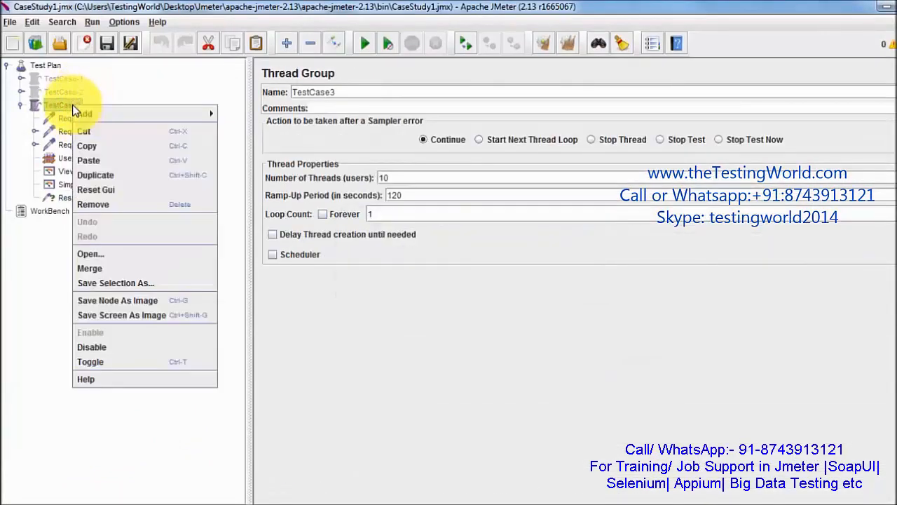
pyautogui.moveTo(204, 116)
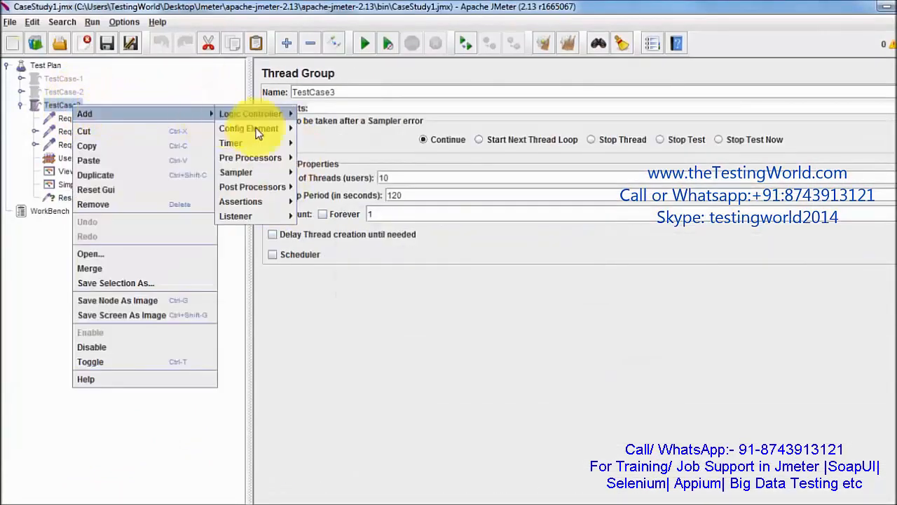
pyautogui.moveTo(259, 216)
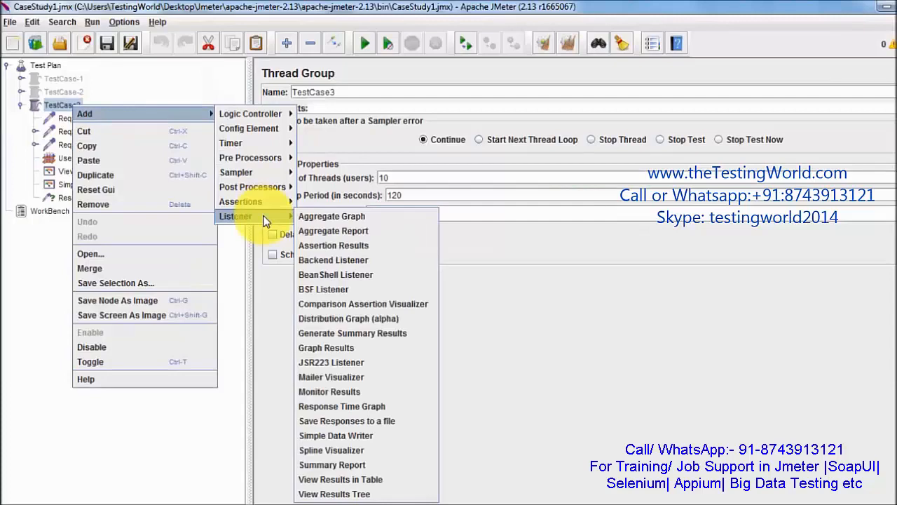
pyautogui.click(332, 217)
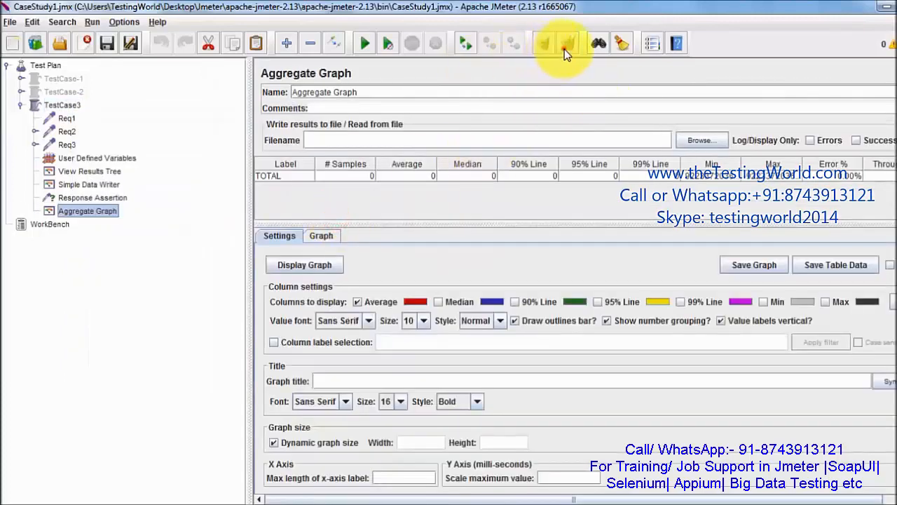
# Step: Run the TestCase3 test and display the graph of its results in the Aggregate Graph listener
pyautogui.click(360, 45)
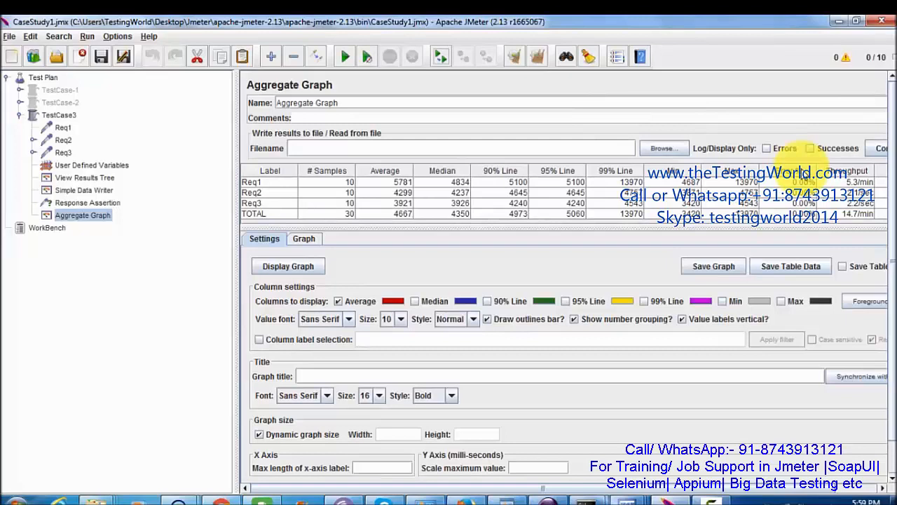
pyautogui.click(311, 268)
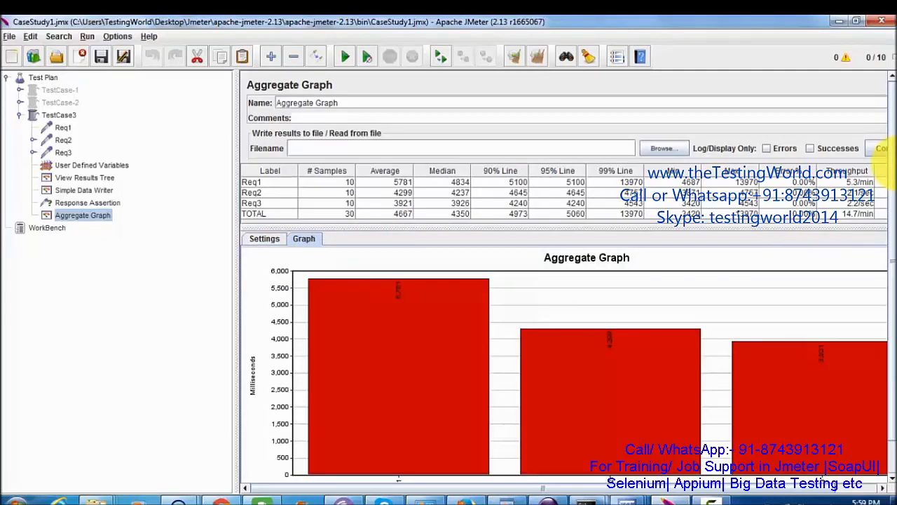
# Step: Review the Aggregate Graph and its settings, check the end of the requirements in Word's Document1, and return to JMeter
pyautogui.moveTo(892, 163); pyautogui.dragTo(887, 249)
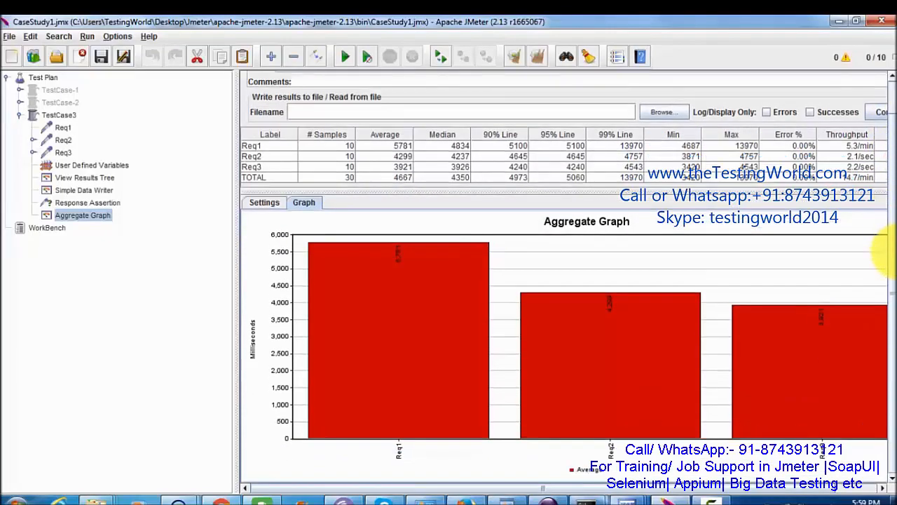
pyautogui.click(275, 204)
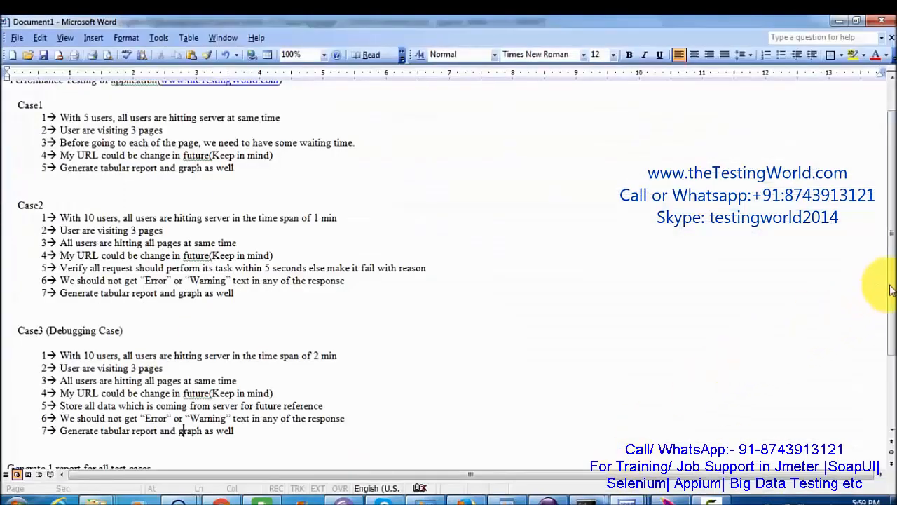
pyautogui.moveTo(889, 287); pyautogui.dragTo(885, 344)
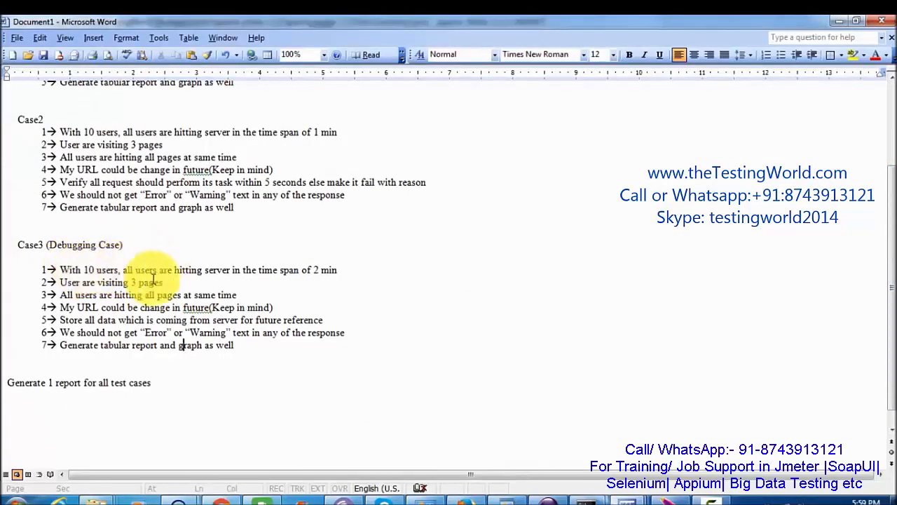
pyautogui.hotkey('alt', 'Tab')
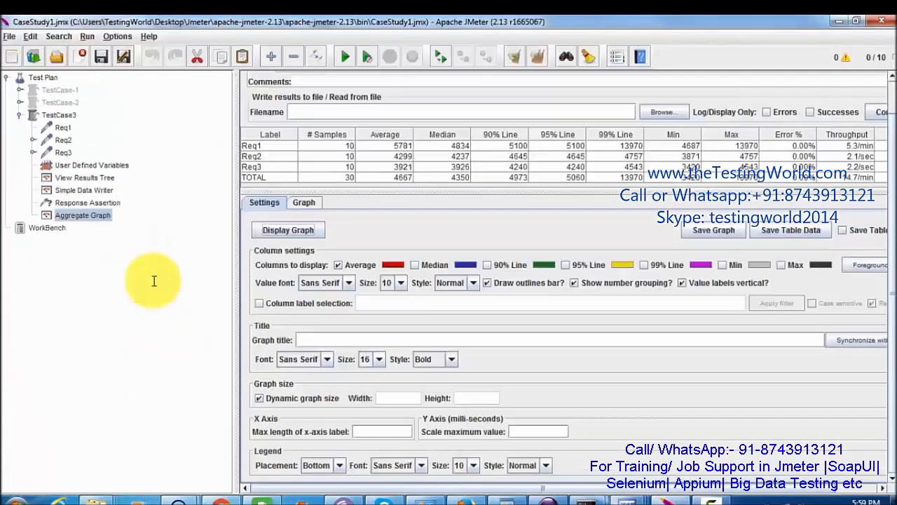
# Step: Check the Simple Data Writer's output file name and sort JMeter's bin folder by date modified in Windows Explorer
pyautogui.click(90, 191)
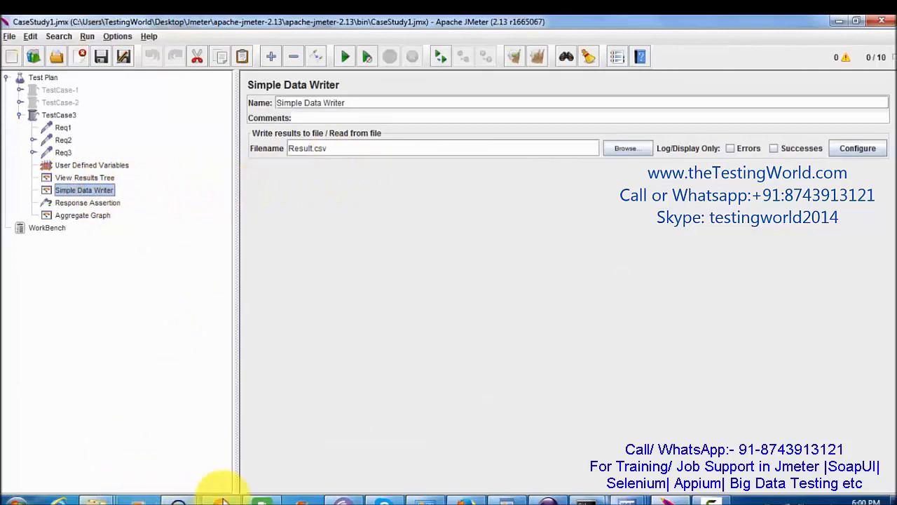
pyautogui.click(105, 501)
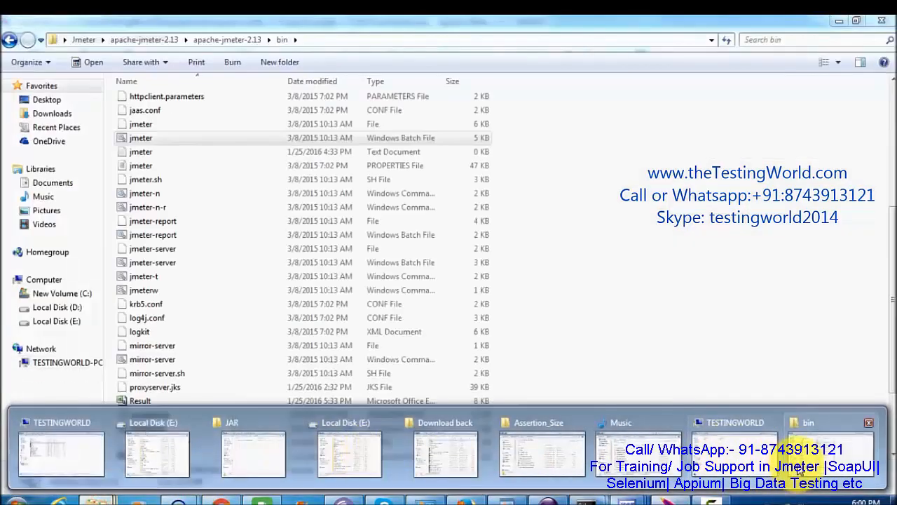
pyautogui.click(800, 471)
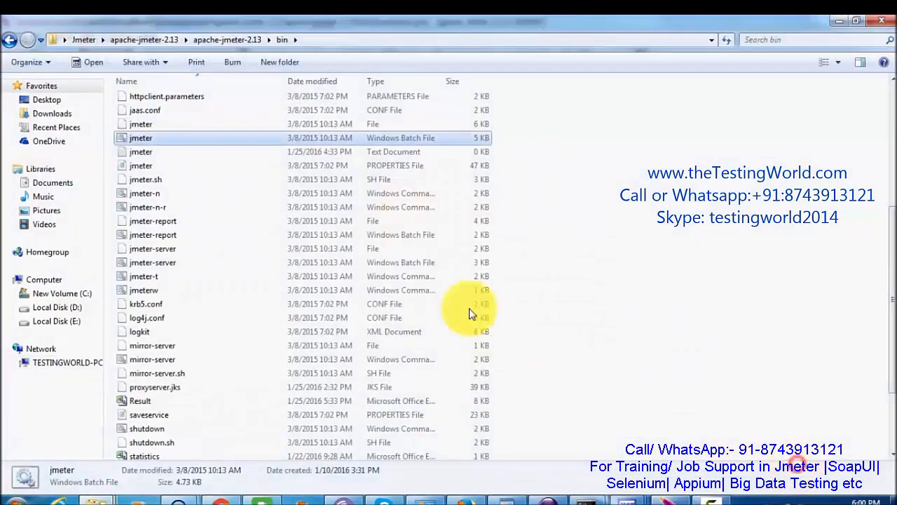
pyautogui.click(331, 83)
pyautogui.scroll(2, 883, 179)
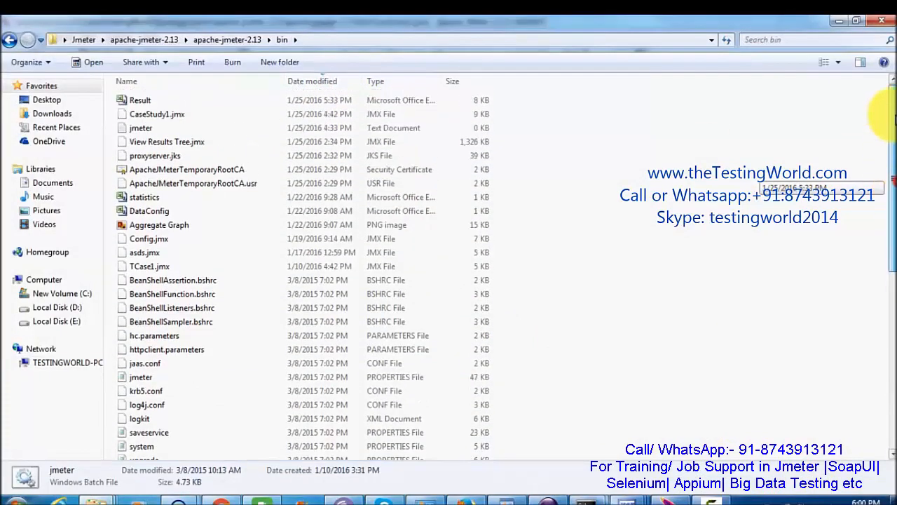
# Step: Open the Result file in Excel, examine the rows recorded for TestCase3, and switch back to JMeter
pyautogui.click(253, 101)
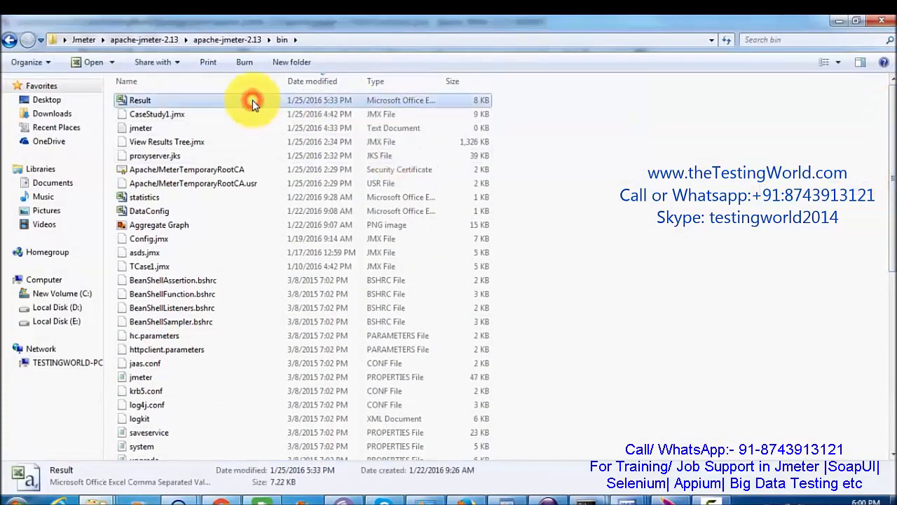
pyautogui.doubleClick(252, 100)
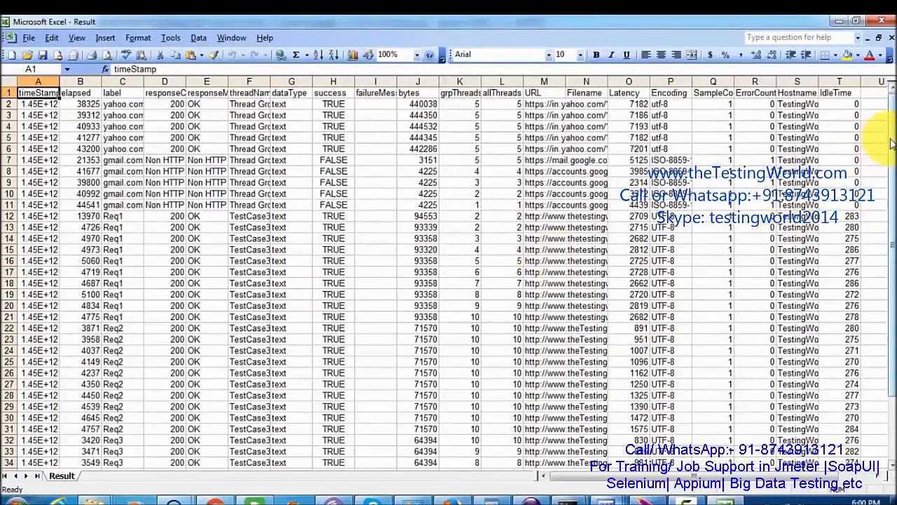
pyautogui.moveTo(892, 136); pyautogui.dragTo(893, 142)
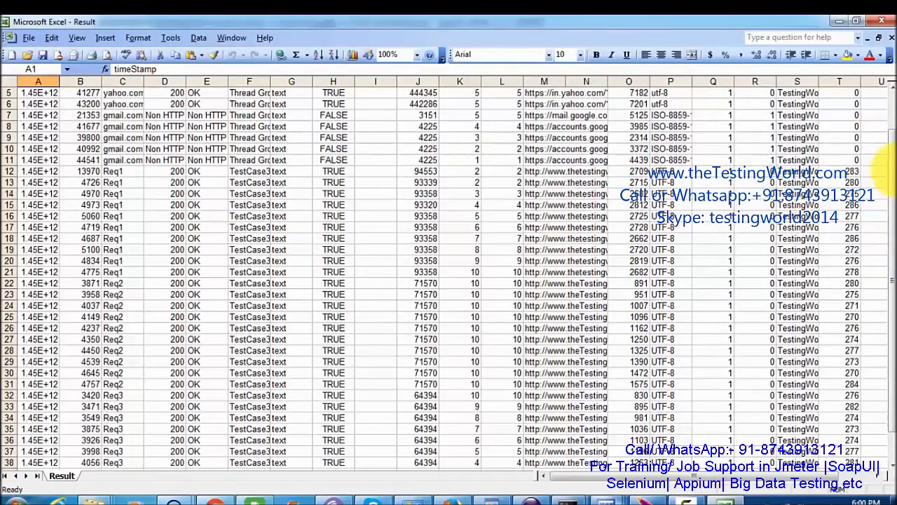
pyautogui.hotkey('alt', 'Tab')
pyautogui.hotkey('alt', 'Tab')
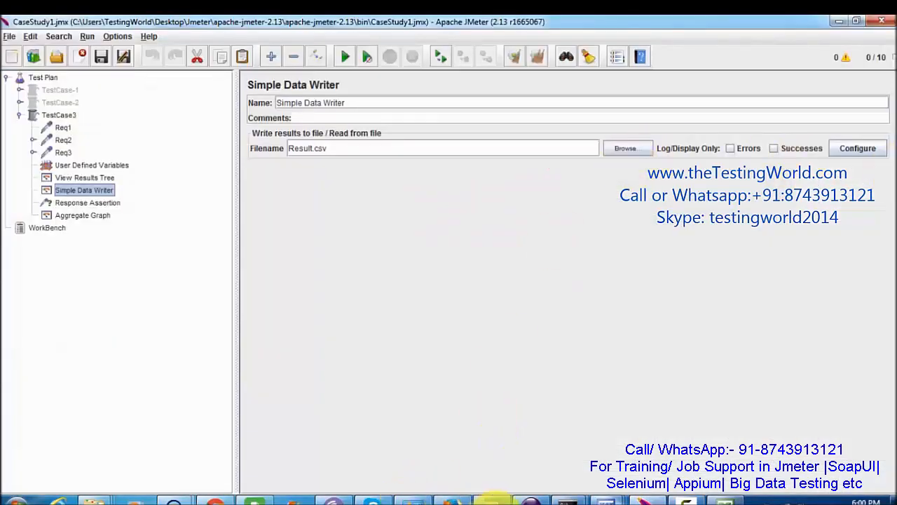
# Step: Highlight the requirement "Generate 1 report for all test cases" in Word's Document1 and switch back to JMeter
pyautogui.moveTo(596, 492)
pyautogui.click(598, 467)
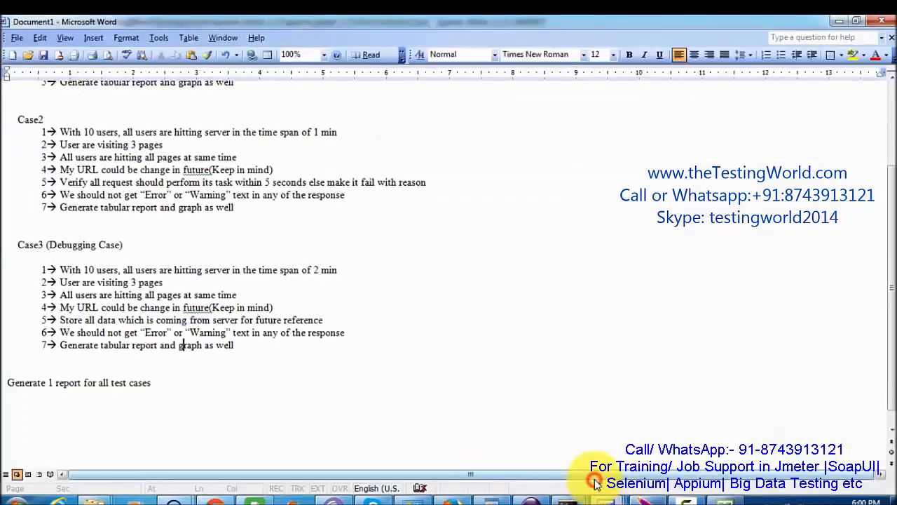
pyautogui.click(14, 382)
pyautogui.moveTo(8, 382); pyautogui.dragTo(146, 380)
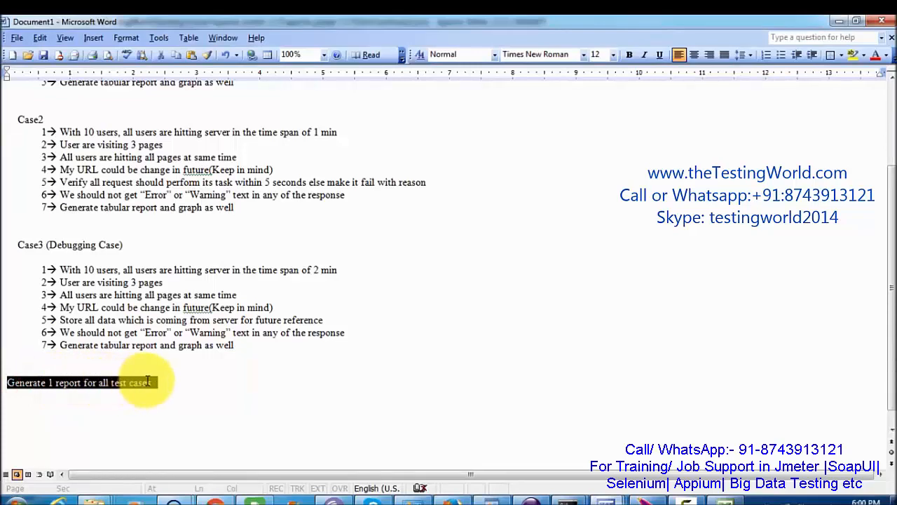
pyautogui.hotkey('alt', 'Tab')
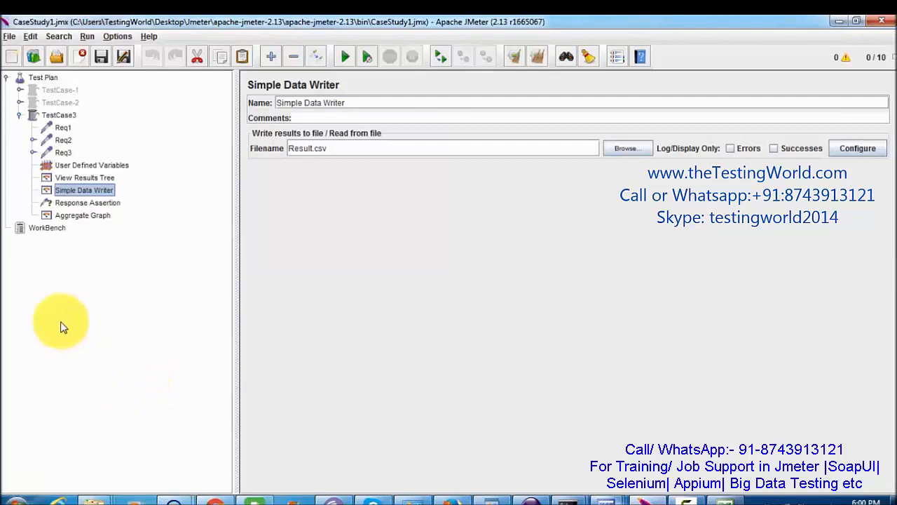
# Step: Enable the TestCase-1 and TestCase-2 thread groups in the test plan
pyautogui.click(54, 79)
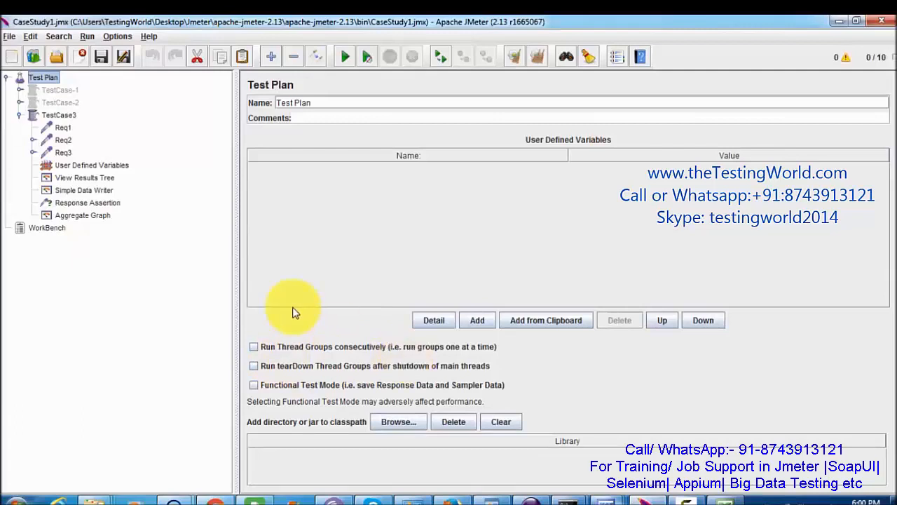
pyautogui.click(59, 90)
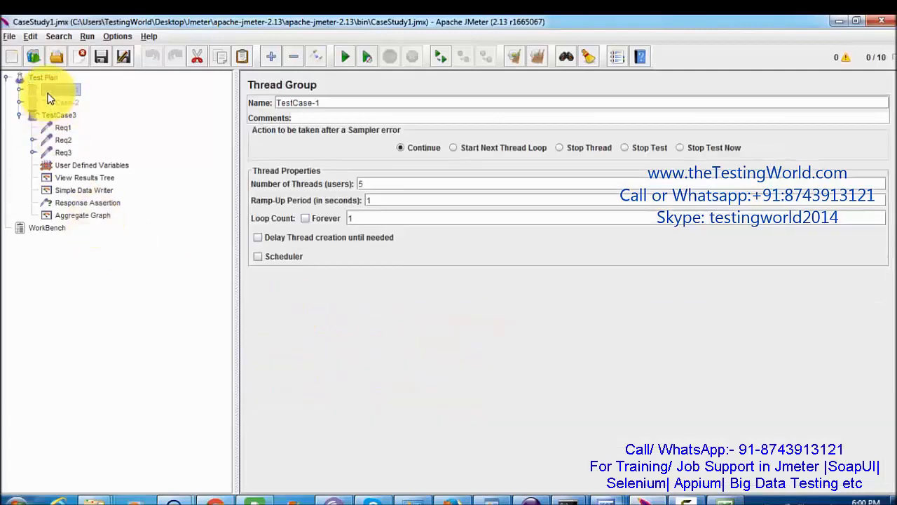
pyautogui.rightClick(49, 91)
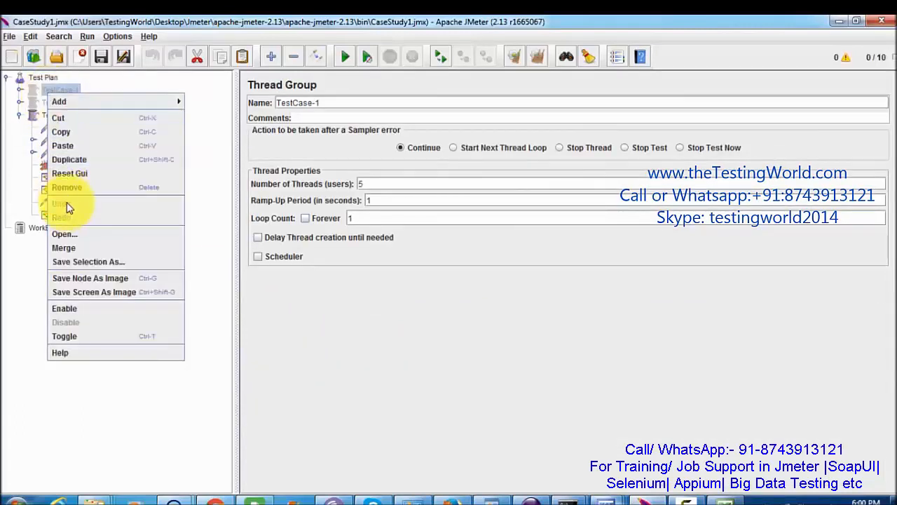
pyautogui.click(66, 308)
pyautogui.click(60, 104)
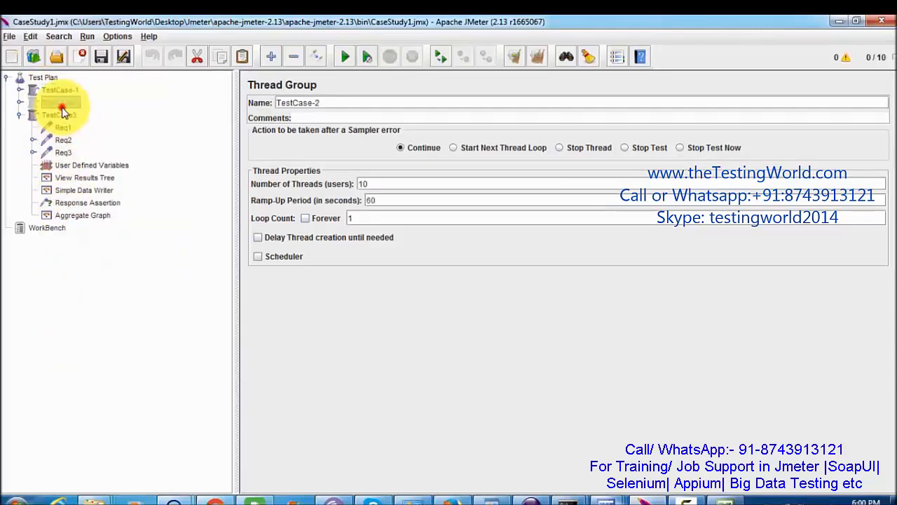
pyautogui.rightClick(62, 109)
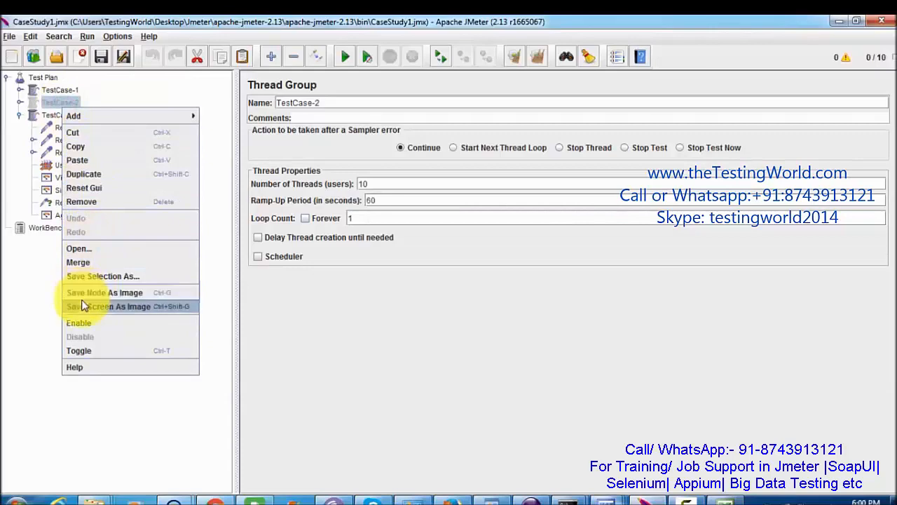
pyautogui.click(81, 324)
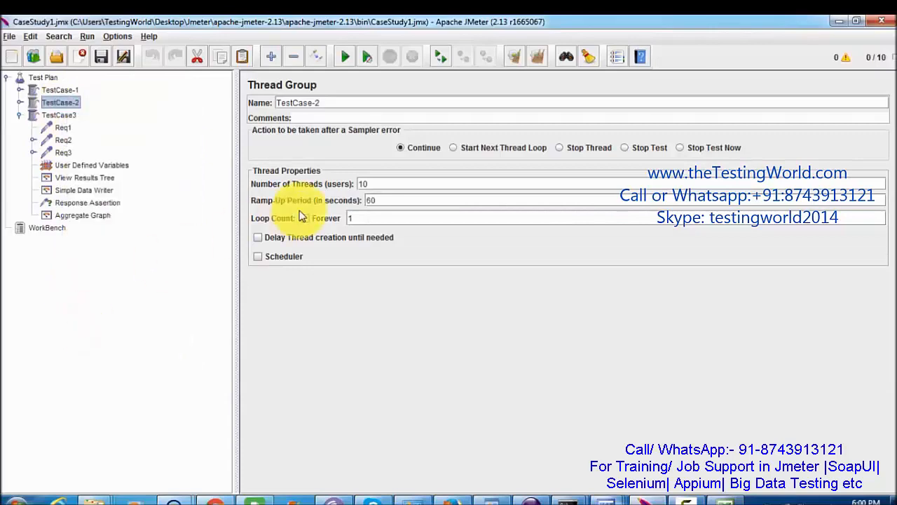
# Step: Recheck the single-report requirement in Word and add an Aggregate Report listener directly under the Test Plan in JMeter
pyautogui.hotkey('alt', 'Tab')
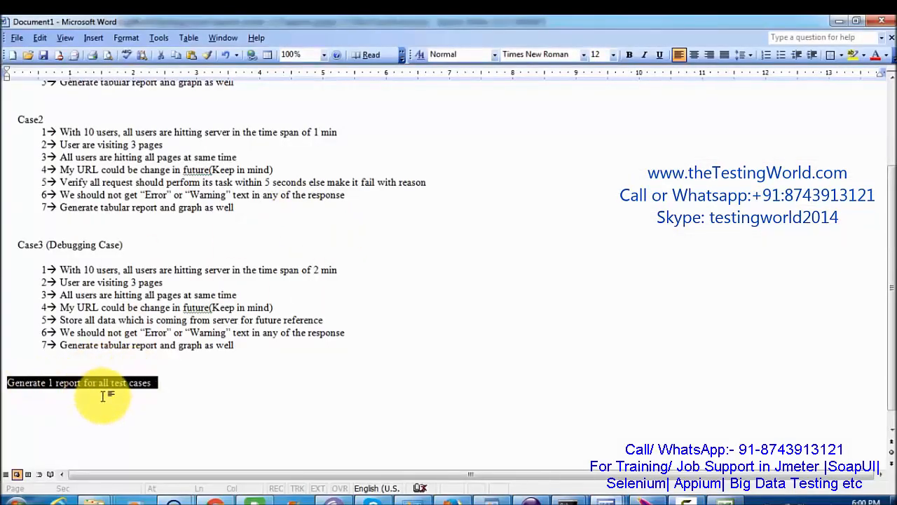
pyautogui.hotkey('alt', 'Tab')
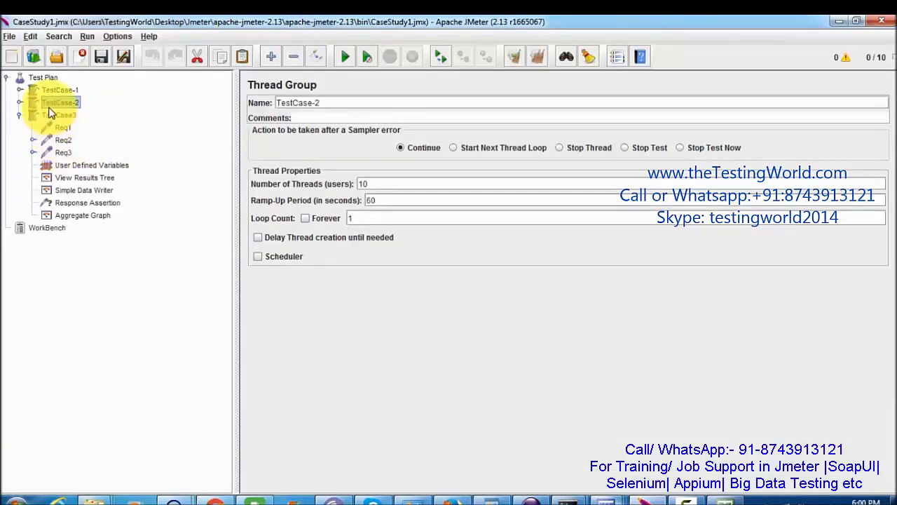
pyautogui.click(45, 78)
pyautogui.rightClick(46, 79)
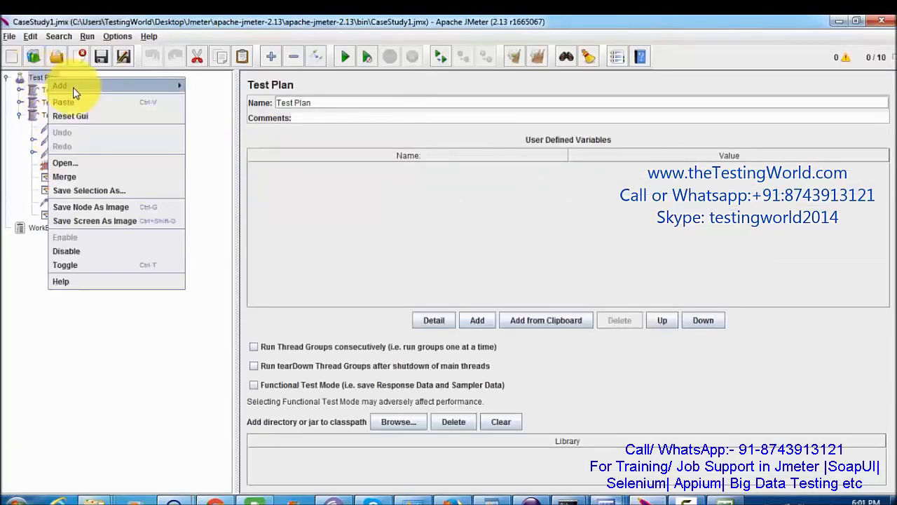
pyautogui.moveTo(73, 87)
pyautogui.moveTo(232, 178)
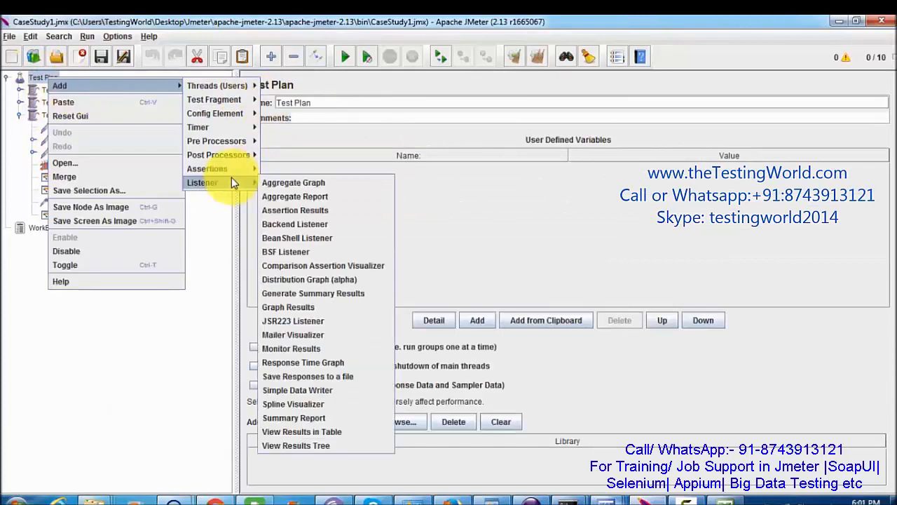
pyautogui.click(315, 196)
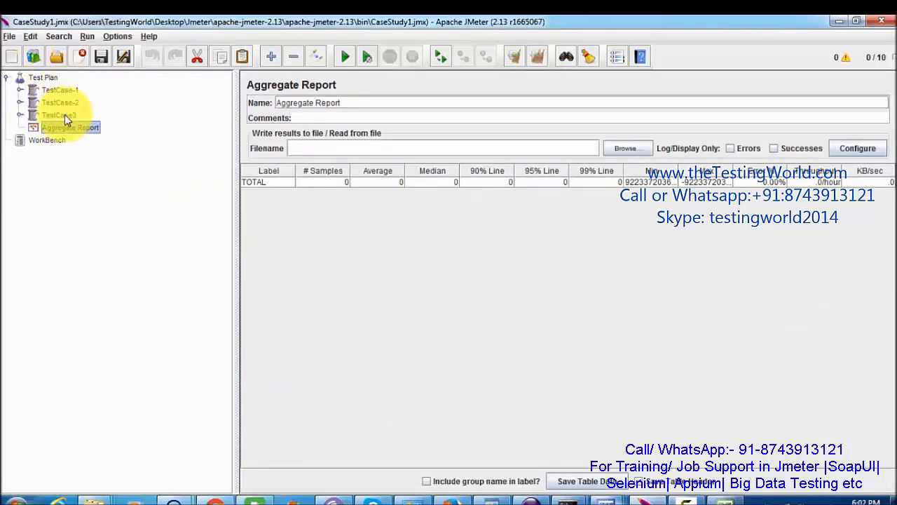
# Step: Set the Test Plan to run thread groups consecutively and start the test with the Aggregate Report shown
pyautogui.click(35, 77)
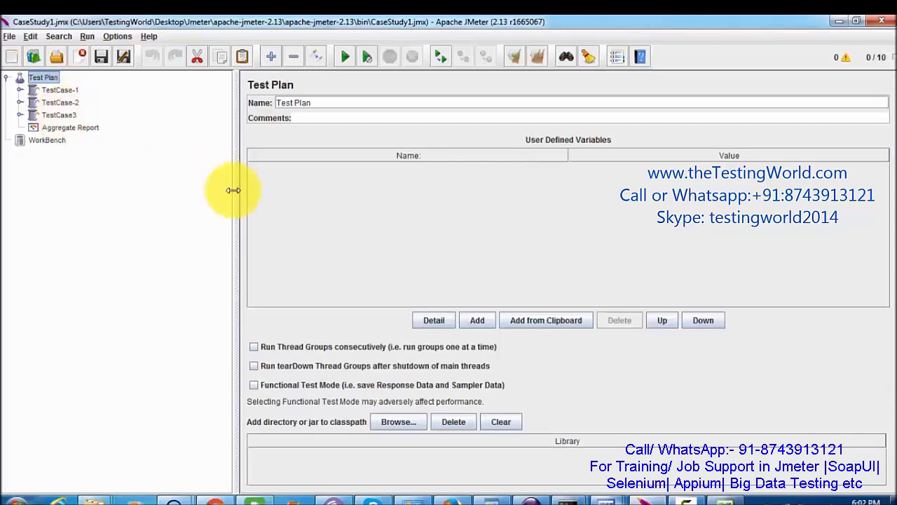
pyautogui.click(253, 347)
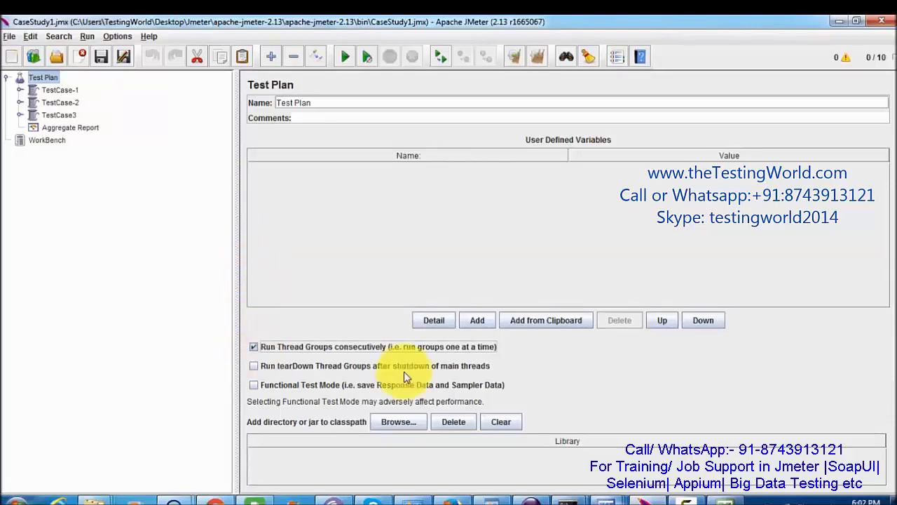
pyautogui.click(73, 127)
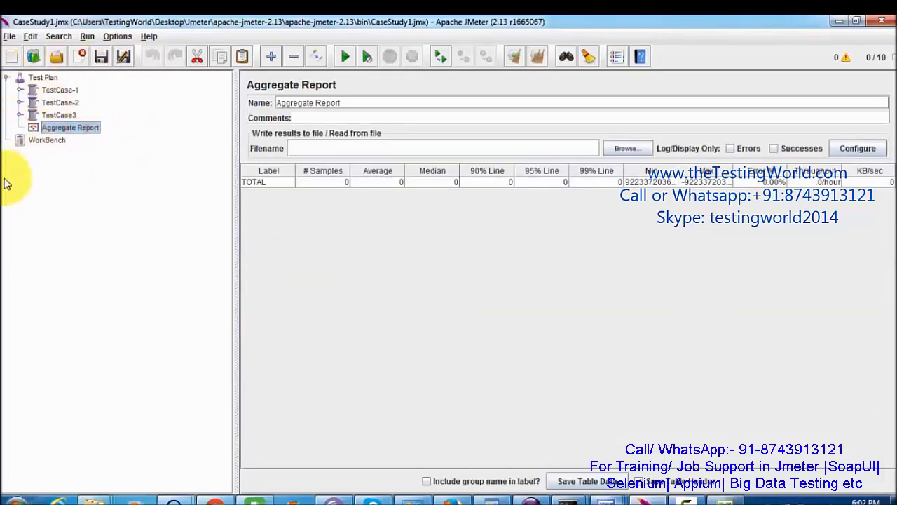
pyautogui.click(343, 54)
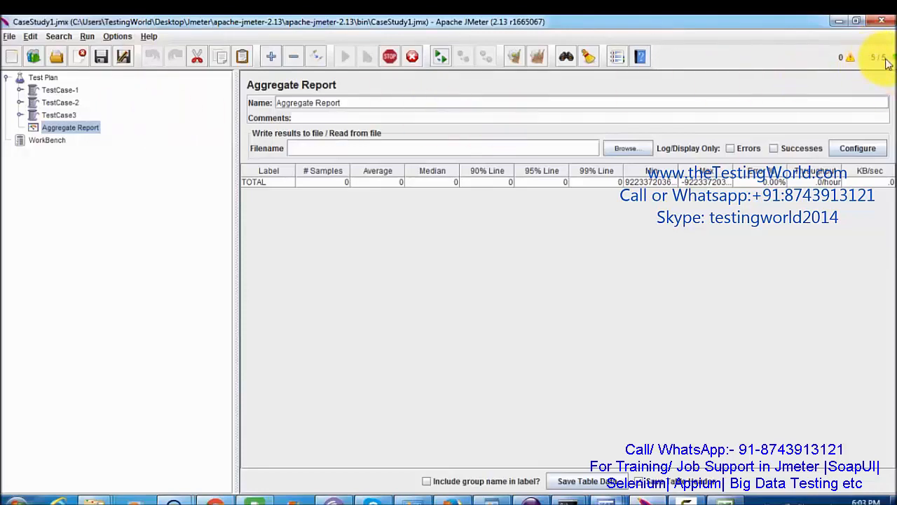
# Step: Monitor the run in the Aggregate Report, comparing it with the user counts and ramp-up periods of TestCase-1, TestCase-2 and TestCase3
pyautogui.click(61, 90)
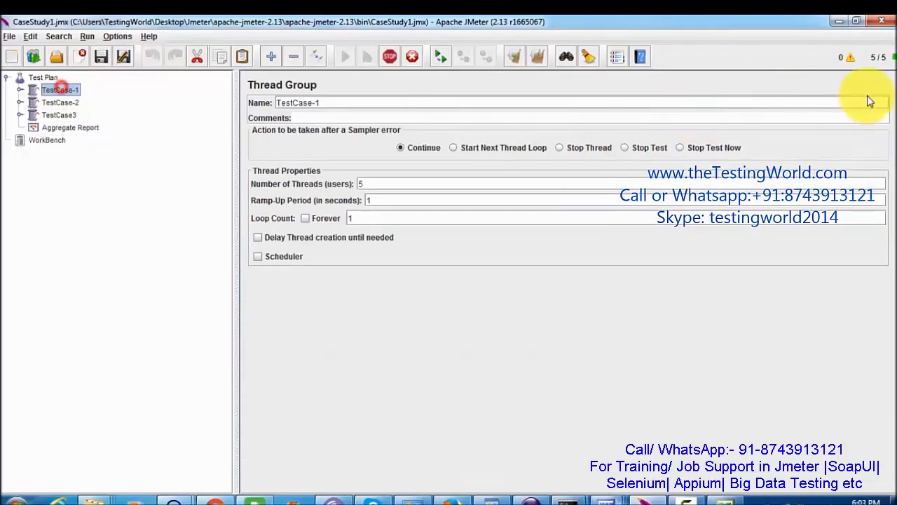
pyautogui.click(72, 127)
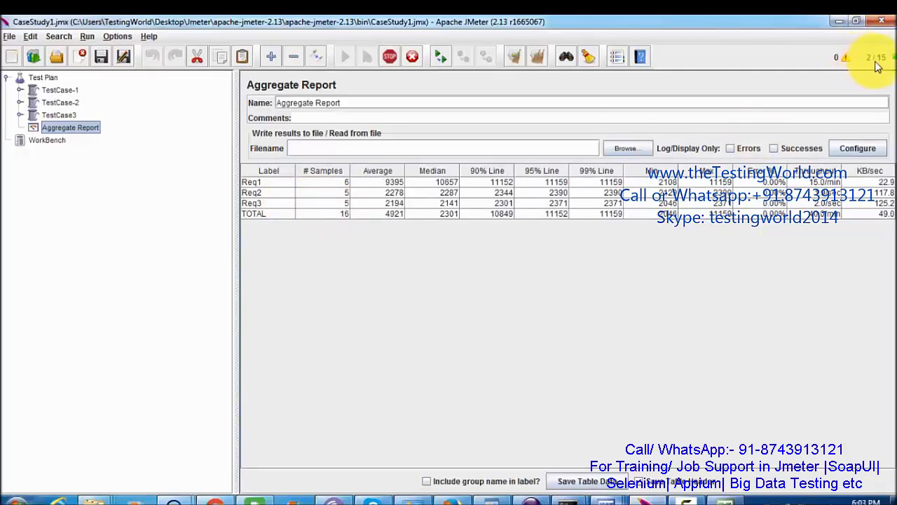
pyautogui.click(65, 103)
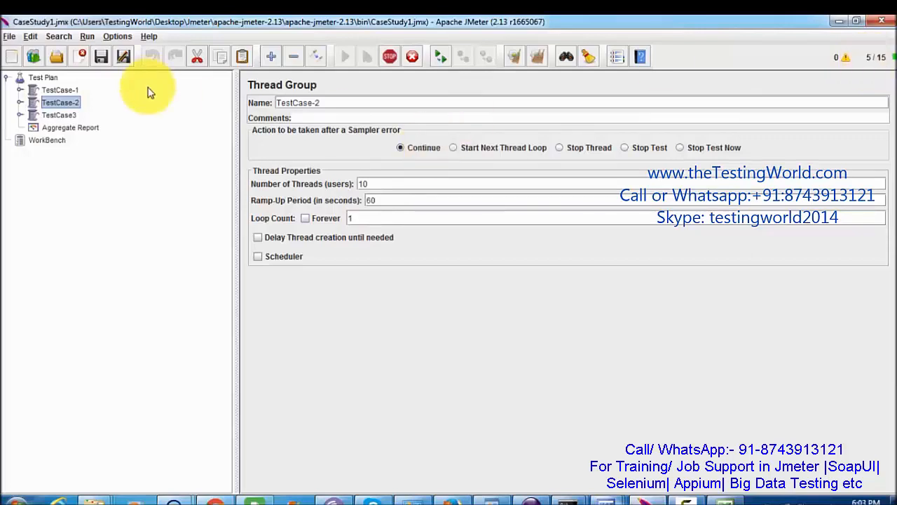
pyautogui.click(83, 128)
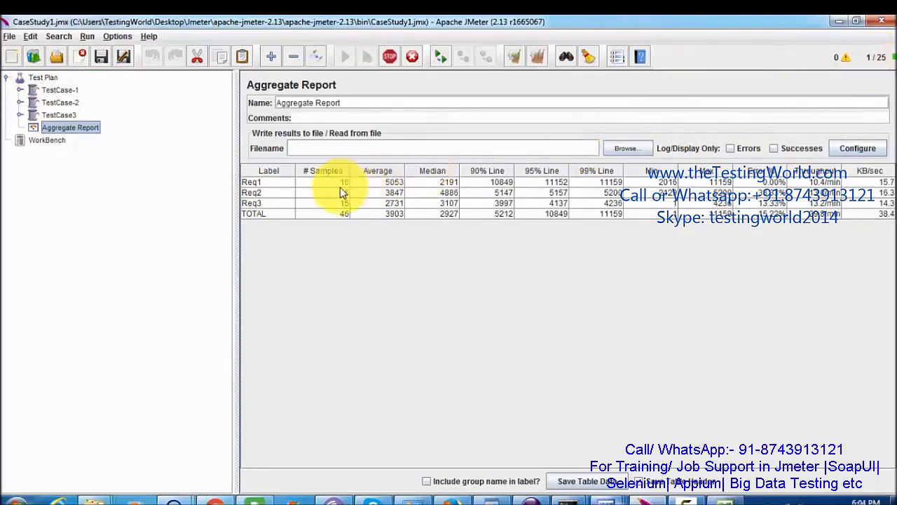
pyautogui.click(71, 117)
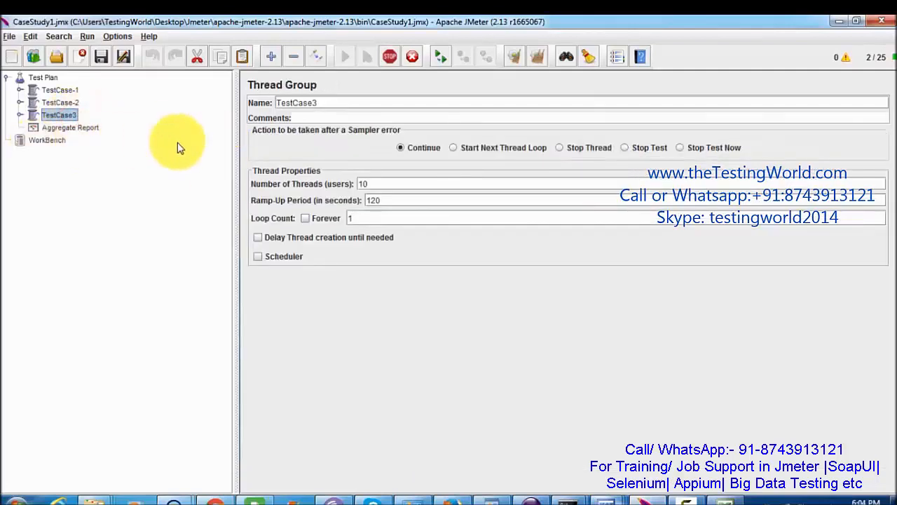
pyautogui.doubleClick(394, 203)
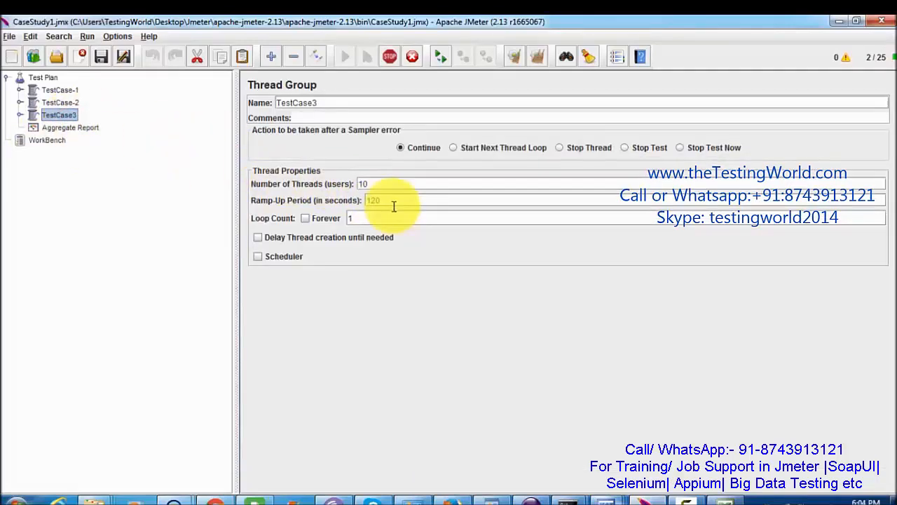
pyautogui.click(70, 128)
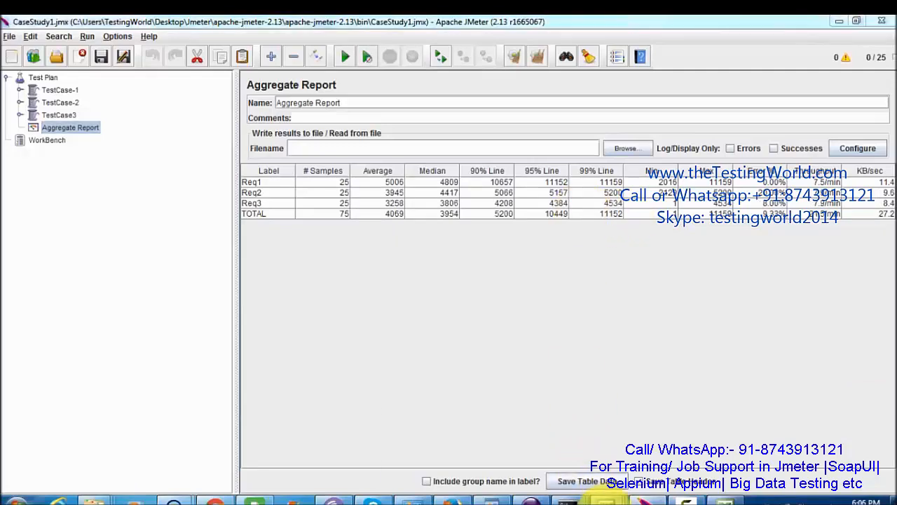
# Step: Switch to Word's Document1 and review the Case2 and Case3 requirements against the completed tests
pyautogui.moveTo(607, 499)
pyautogui.click(632, 457)
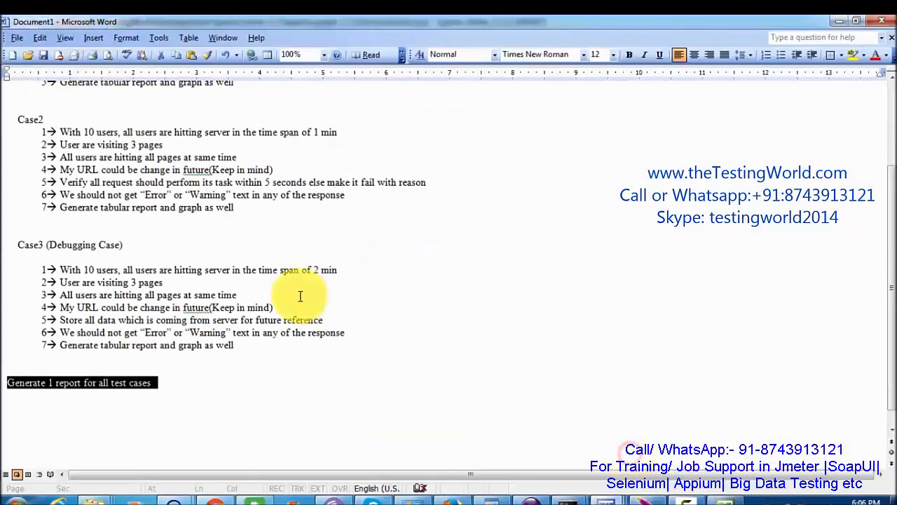
pyautogui.click(50, 256)
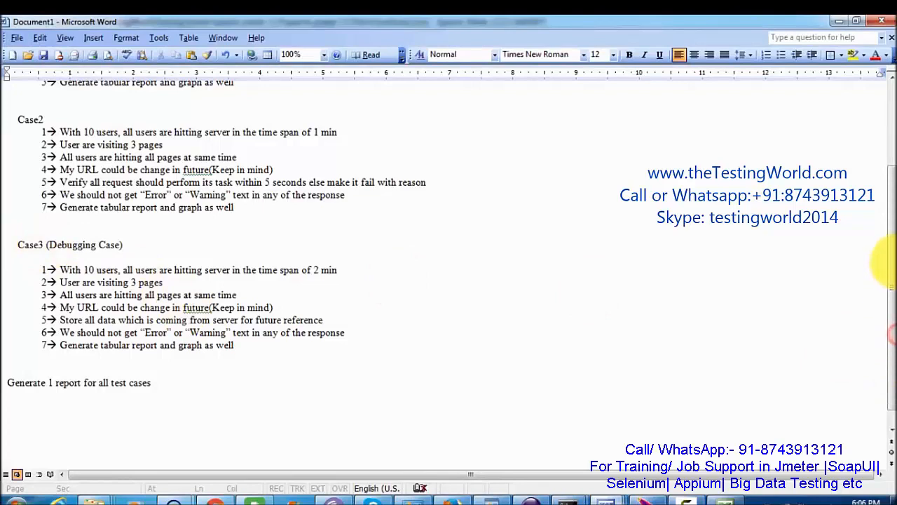
pyautogui.moveTo(888, 260)
pyautogui.mouseDown()
pyautogui.moveTo(888, 196)
pyautogui.moveTo(879, 245)
pyautogui.mouseUp()
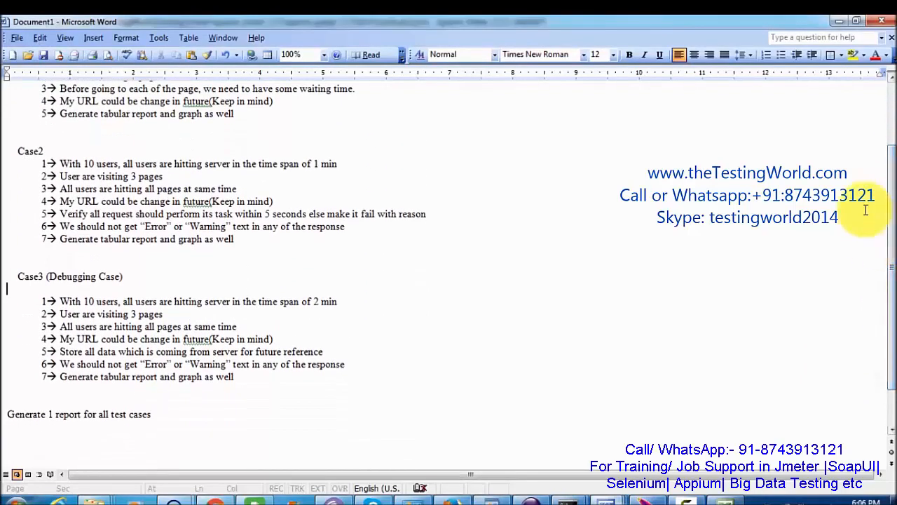